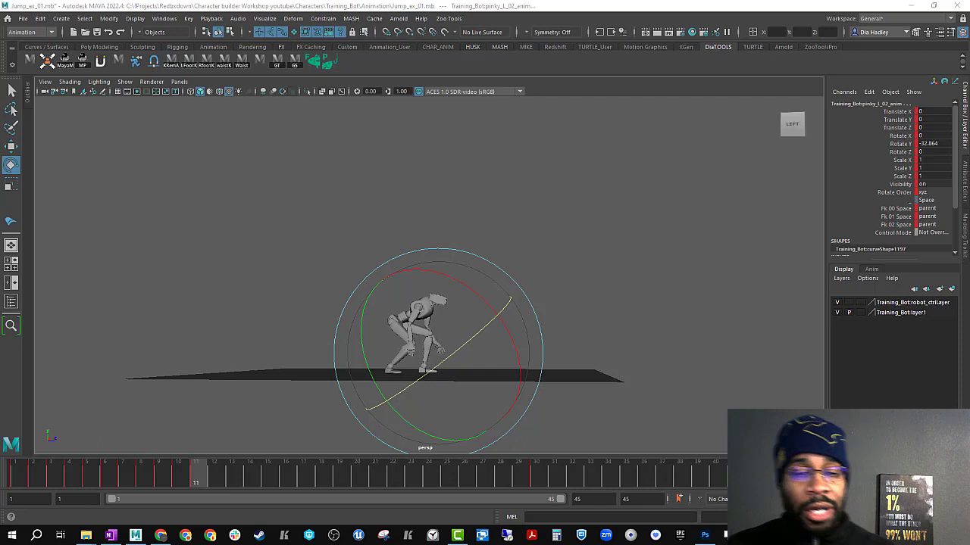
Review the robot's jump key poses backwards from frame 11 to the crouch at frame 1
left_click(194, 469)
left_click_drag(183, 471, 101, 485)
key("comma")
key("comma")
key("comma")
key("comma")
key("comma")
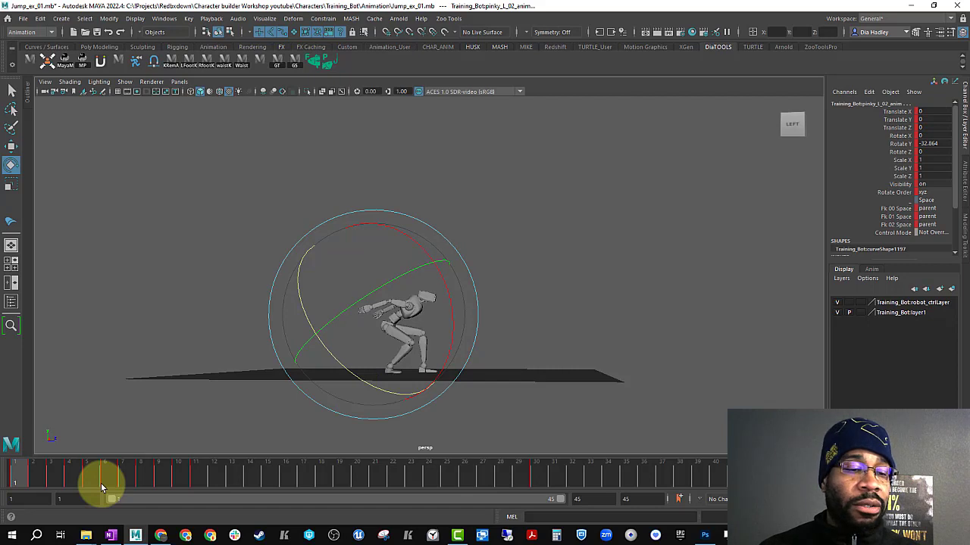
Examine the descent, landing and final standing poses at frames 9, 11 and 30, and return to frame 1
key("alt+v")
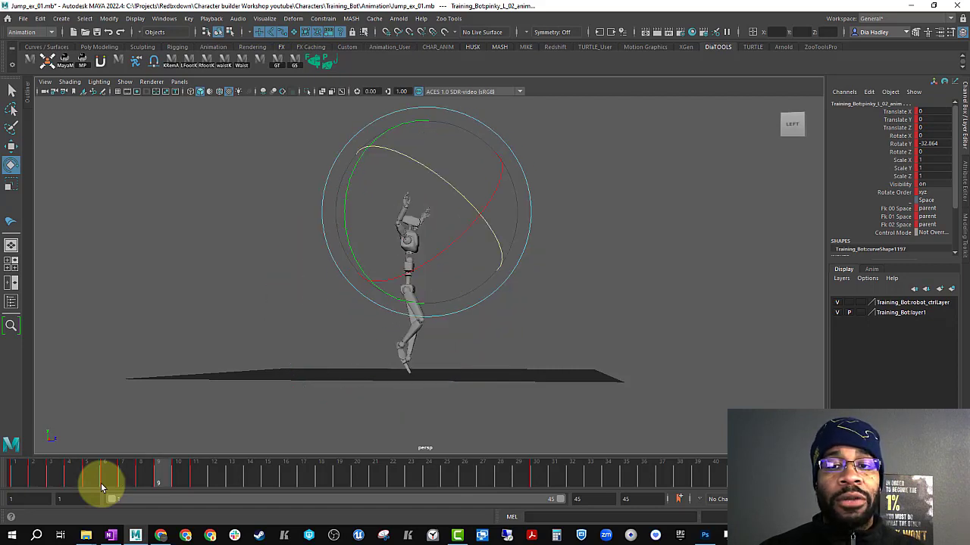
key("period")
key("period")
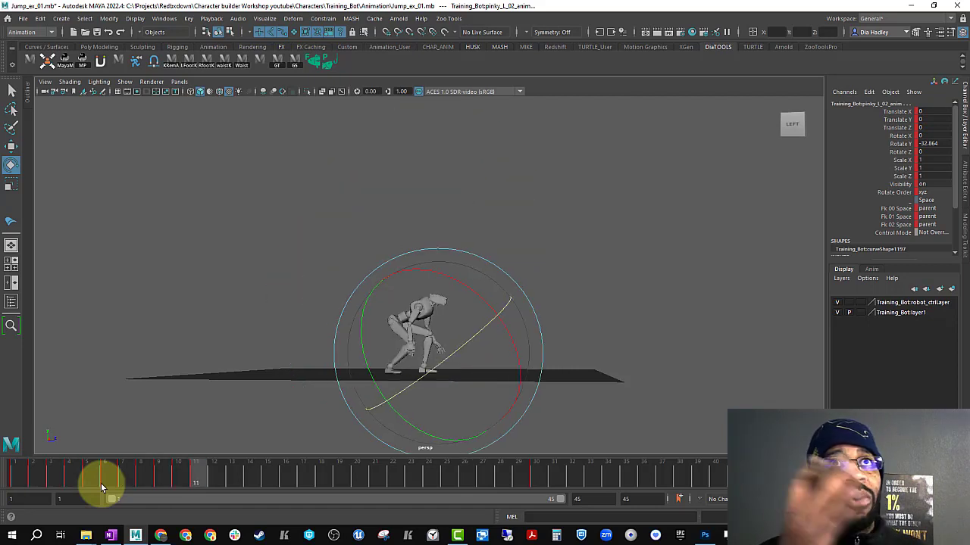
key("period")
key("period")
key("comma")
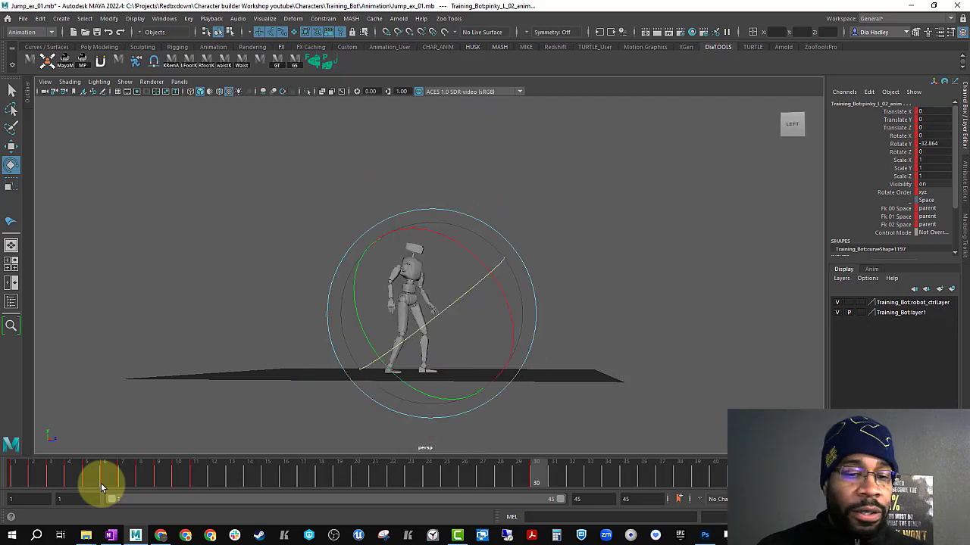
key("alt+v")
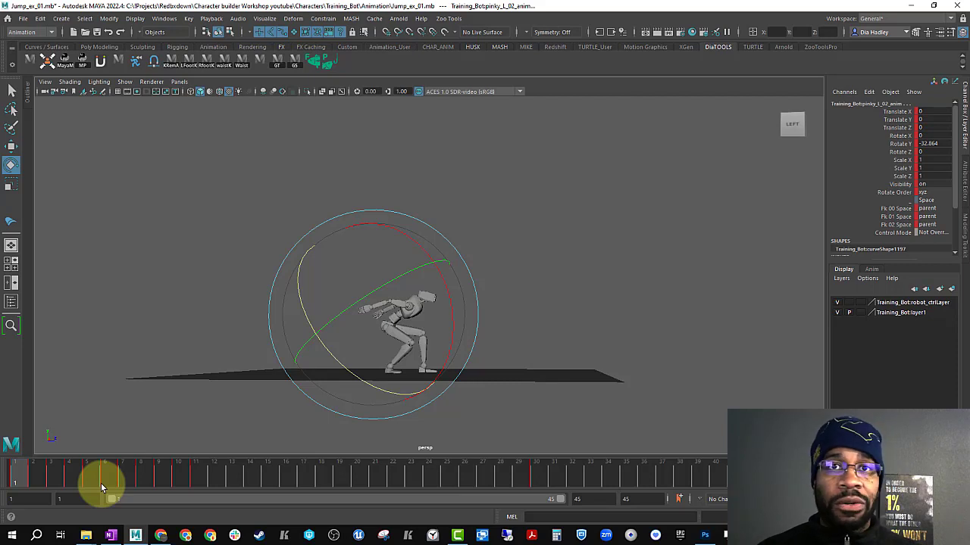
Examine the takeoff poses from frame 1 to frame 5 and go back to the first frame
key("period")
key("period")
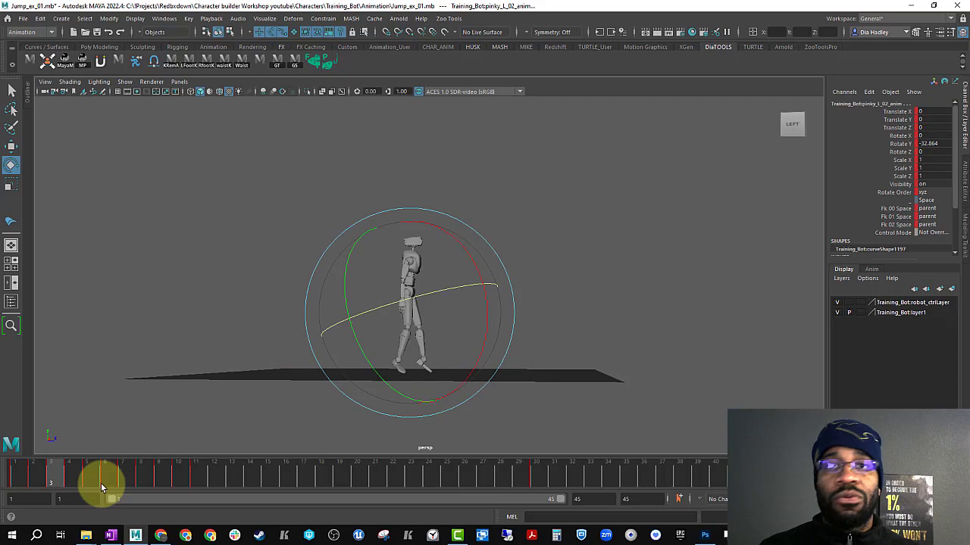
key("period")
key("period")
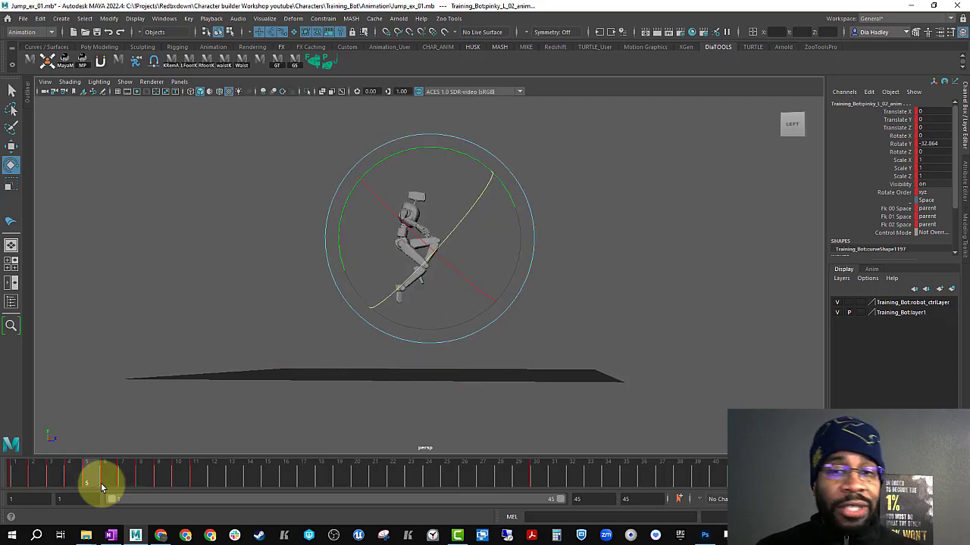
key("comma")
key("comma")
key("comma")
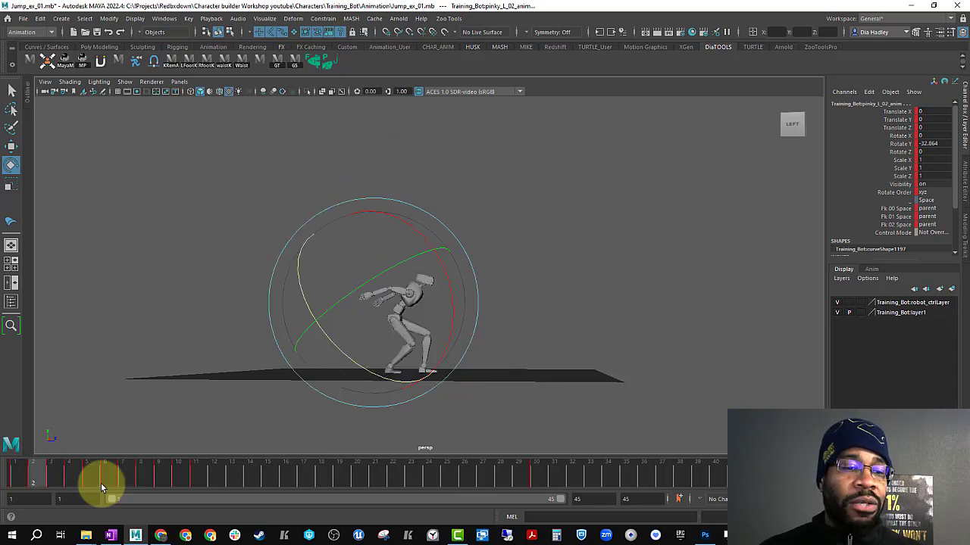
key("comma")
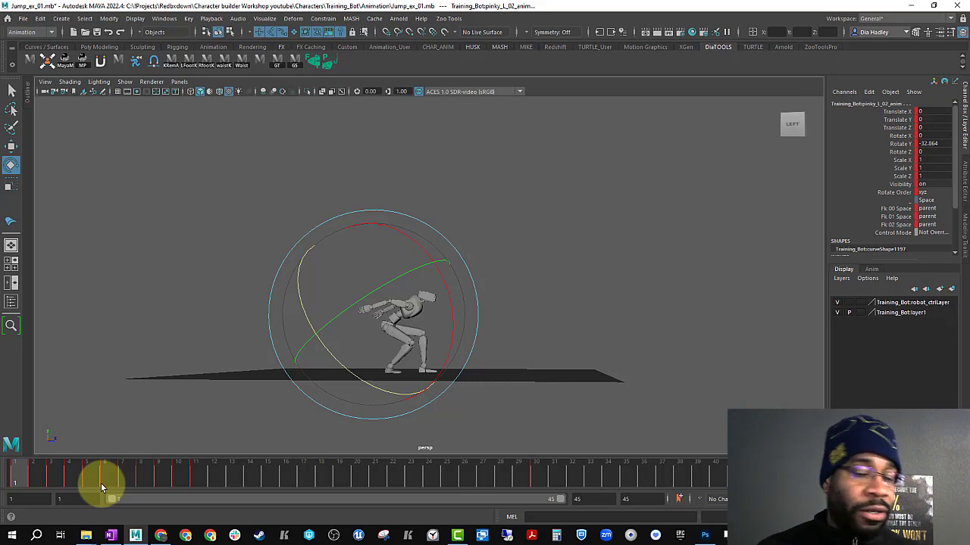
Compare the crouch pose at frame 1 with the neighbouring pose at frame 2 by flipping repeatedly between the two keys
key("period")
key("comma")
key("period")
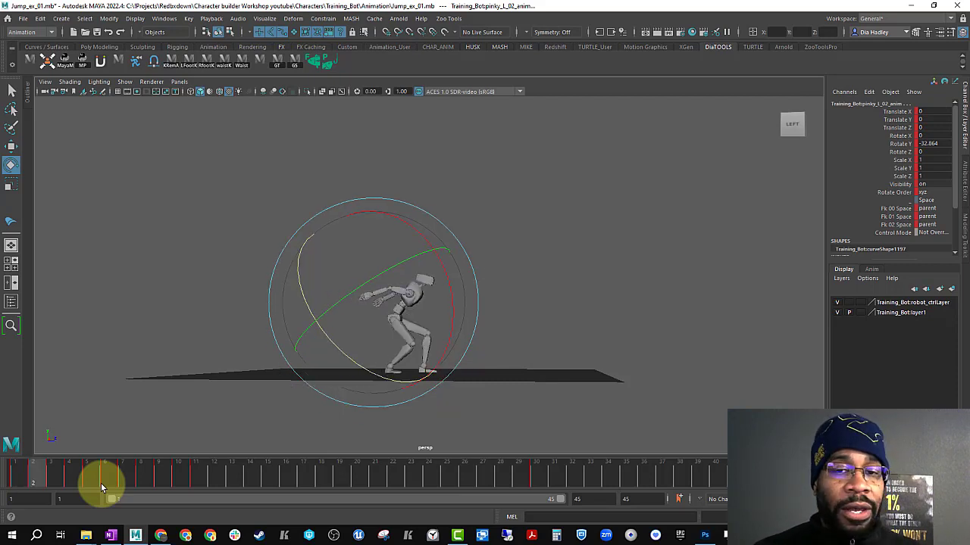
key("comma")
key("period")
key("period")
key("comma")
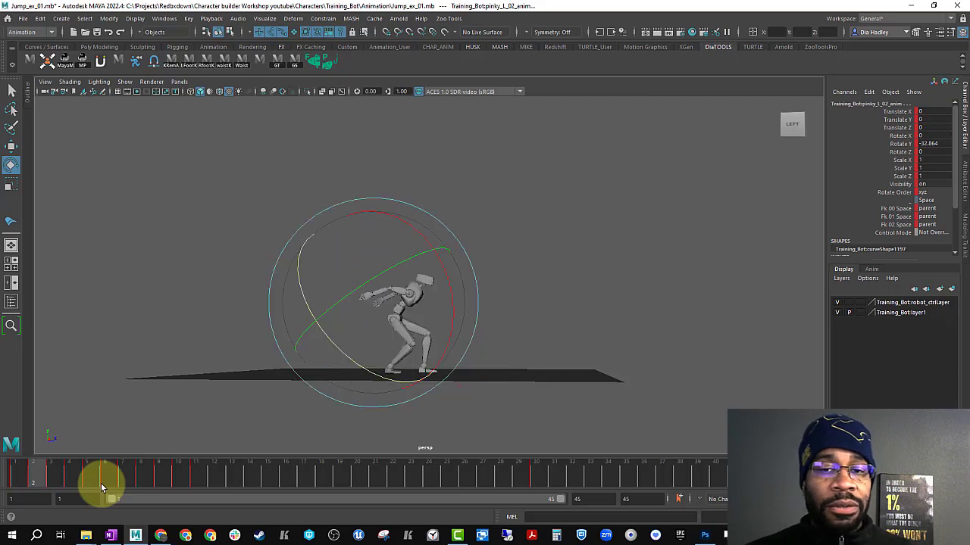
key("comma")
key("period")
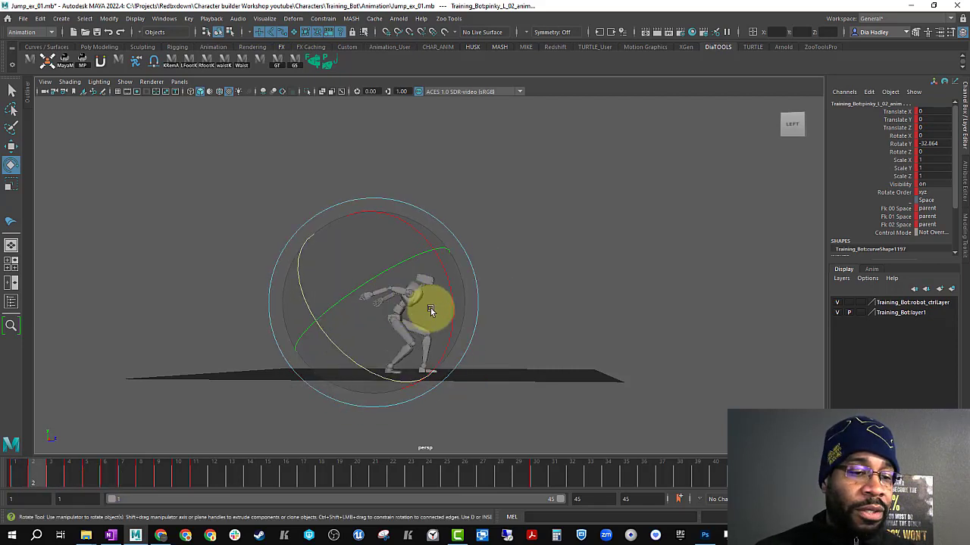
key("period")
key("comma")
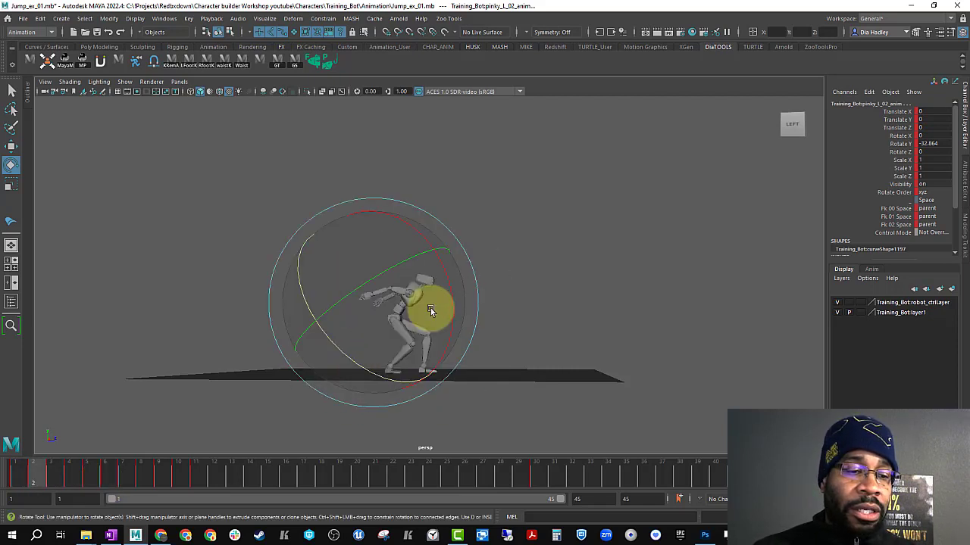
key("comma")
key("period")
key("comma")
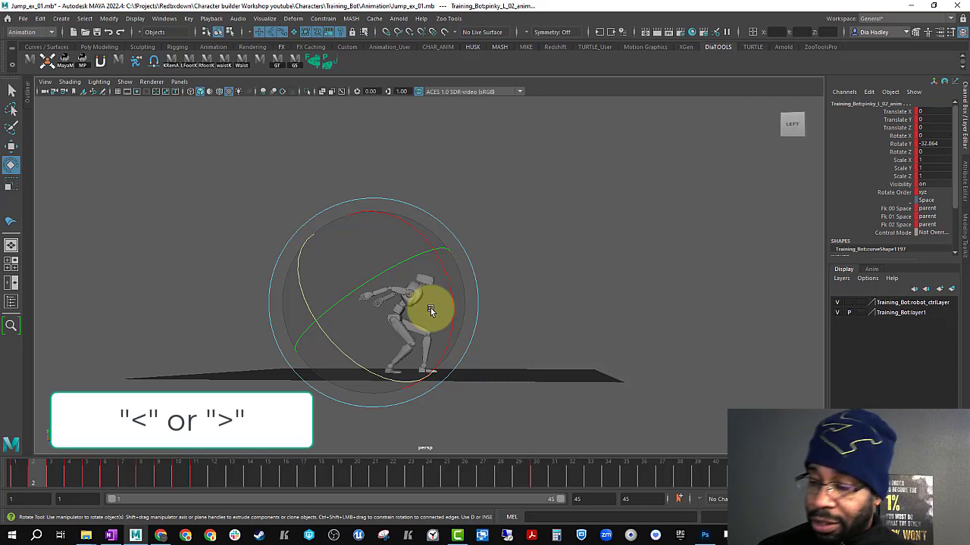
key("comma")
key("period")
key("comma")
key("period")
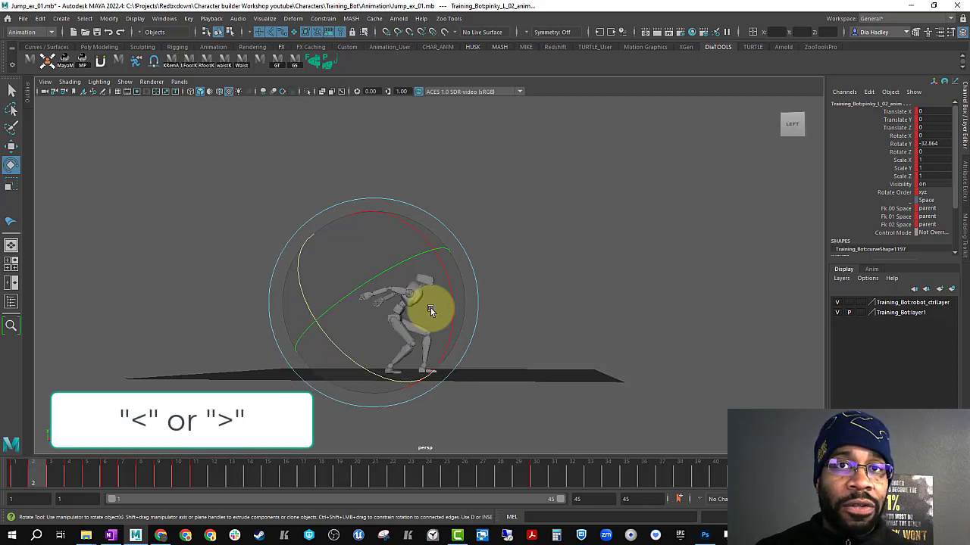
key("comma")
key("period")
Compare the takeoff and airborne poses between frames 3 and 6 by moving back and forth through their keys
key("period")
key("period")
key("period")
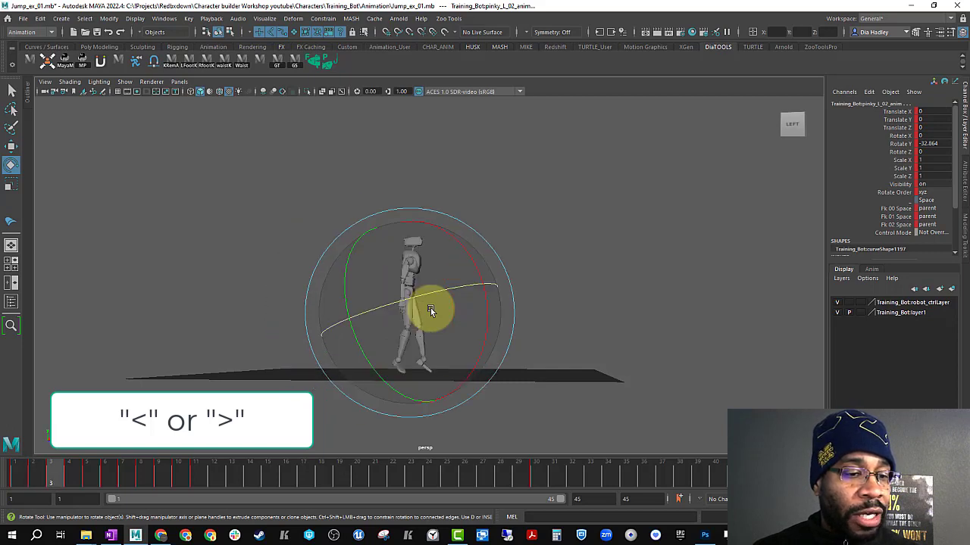
key("comma")
key("comma")
key("comma")
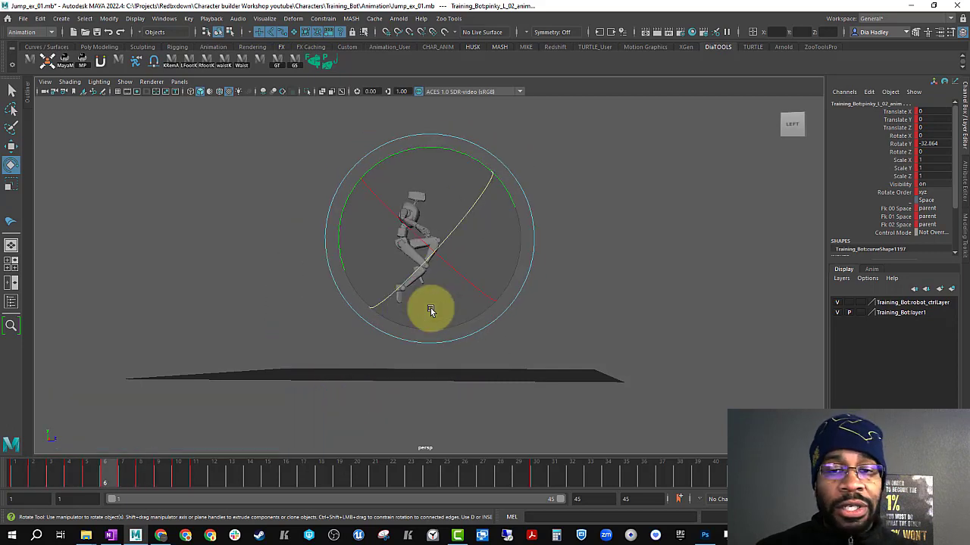
key("comma")
key("comma")
key("period")
key("period")
key("period")
key("period")
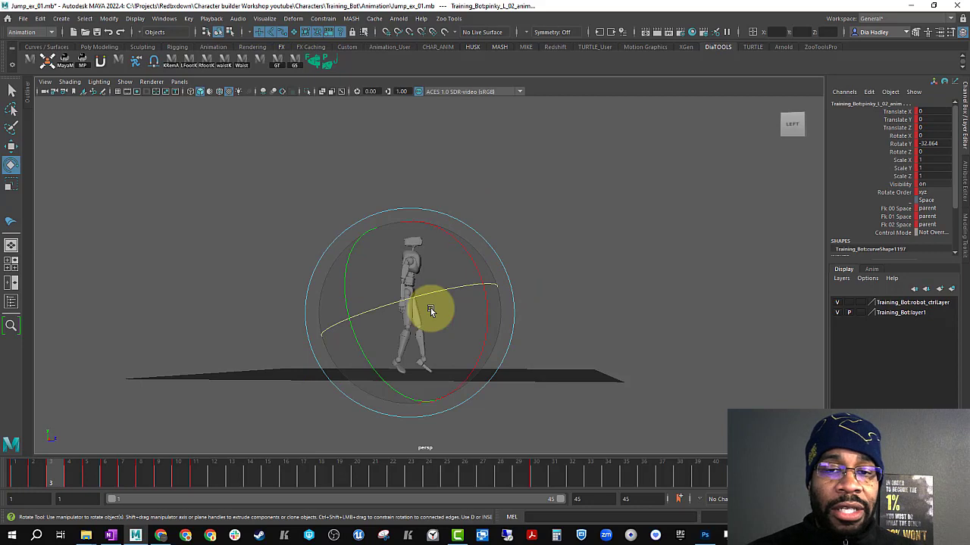
Review the jump forward to the landing at frame 11 and backwards again through the airborne poses
key("period")
key("period")
key("period")
key("period")
key("period")
key("period")
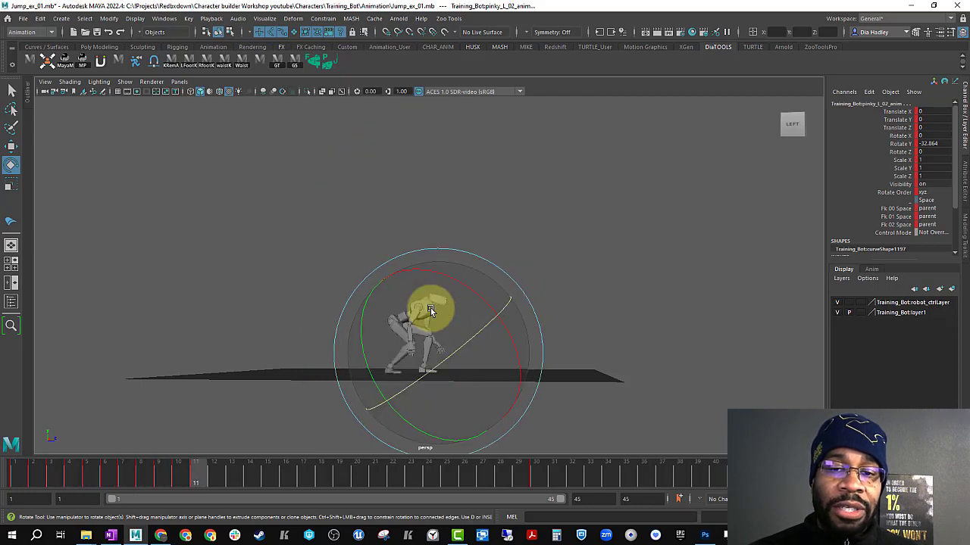
key("comma")
key("comma")
key("comma")
key("comma")
key("comma")
key("comma")
key("comma")
key("comma")
key("comma")
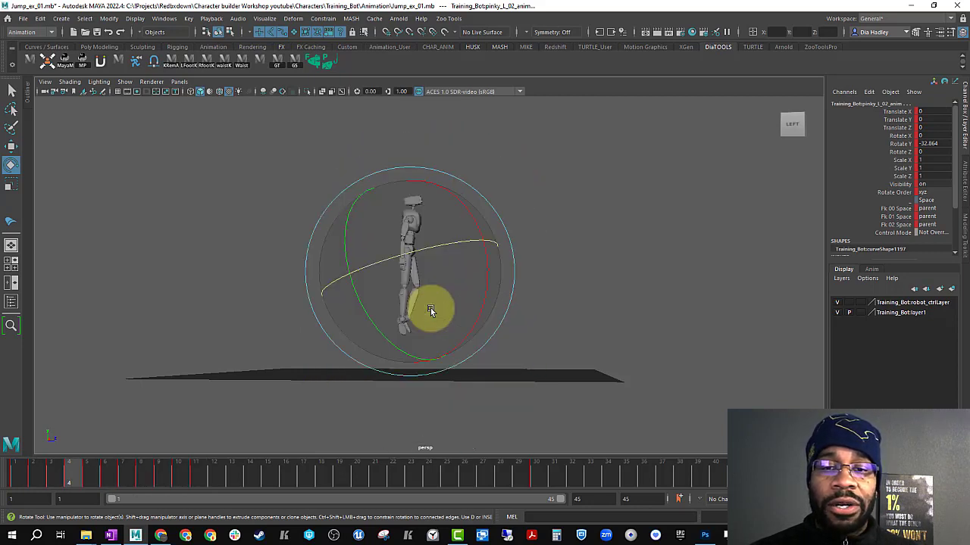
Examine the robot's descent poses around frame 8 by moving forward and back through the keys
key("period")
key("period")
key("period")
key("period")
key("period")
key("period")
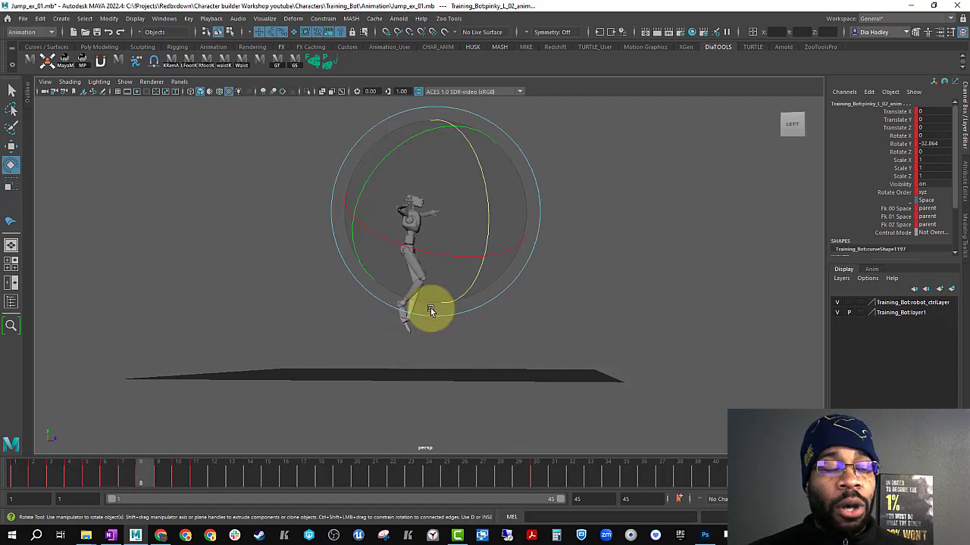
key("period")
key("period")
key("comma")
key("comma")
key("comma")
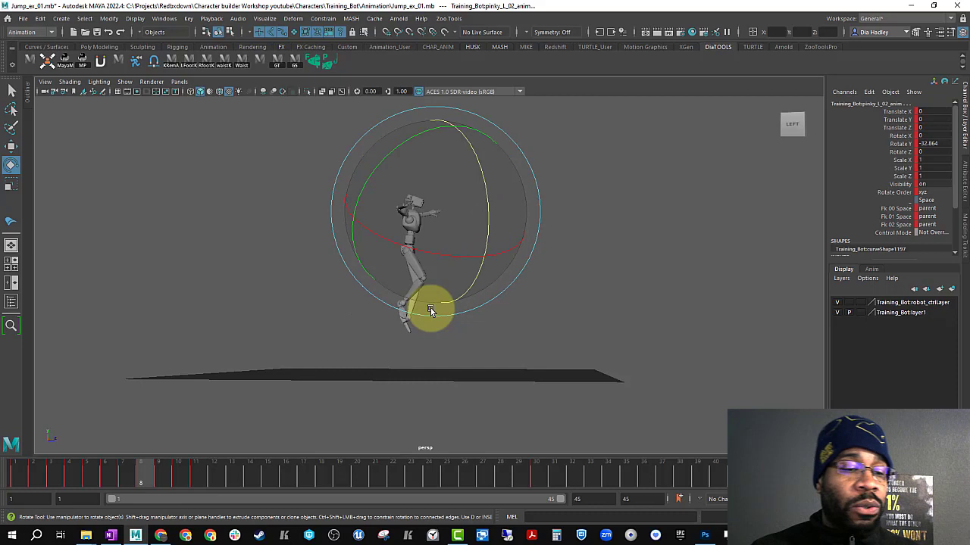
Return to frame 1 and review the whole jump key by key from the crouch towards the landing
left_click(20, 475)
key("comma")
left_click(20, 475)
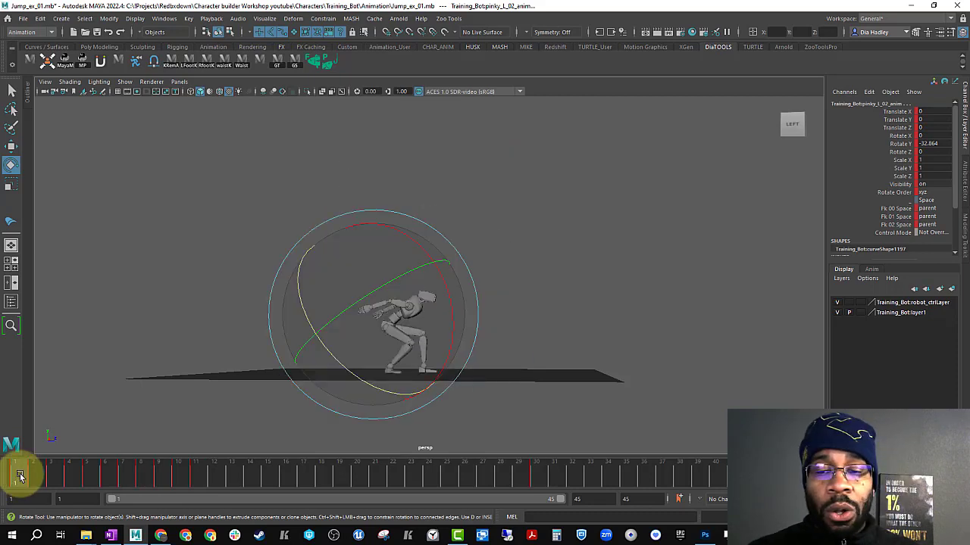
key("period")
key("period")
key("period")
key("period")
key("period")
key("period")
key("period")
key("period")
key("period")
key("period")
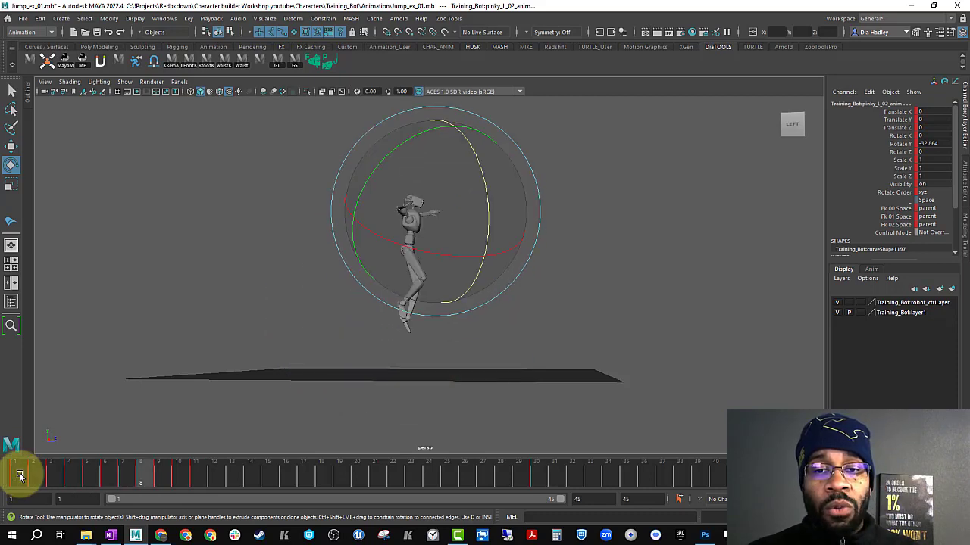
Review the jump poses in reverse from the landing at frame 10 through frame 9 to the earlier keys
key("comma")
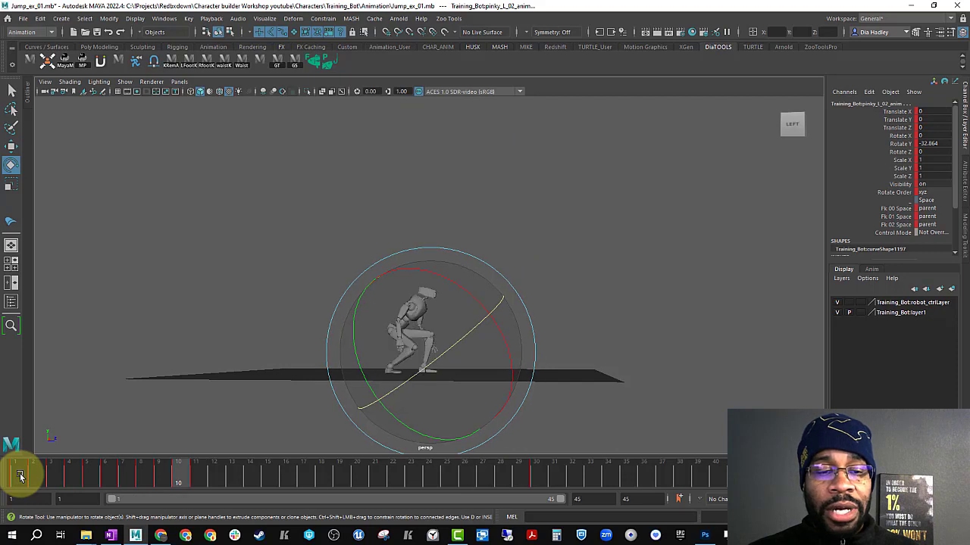
key("comma")
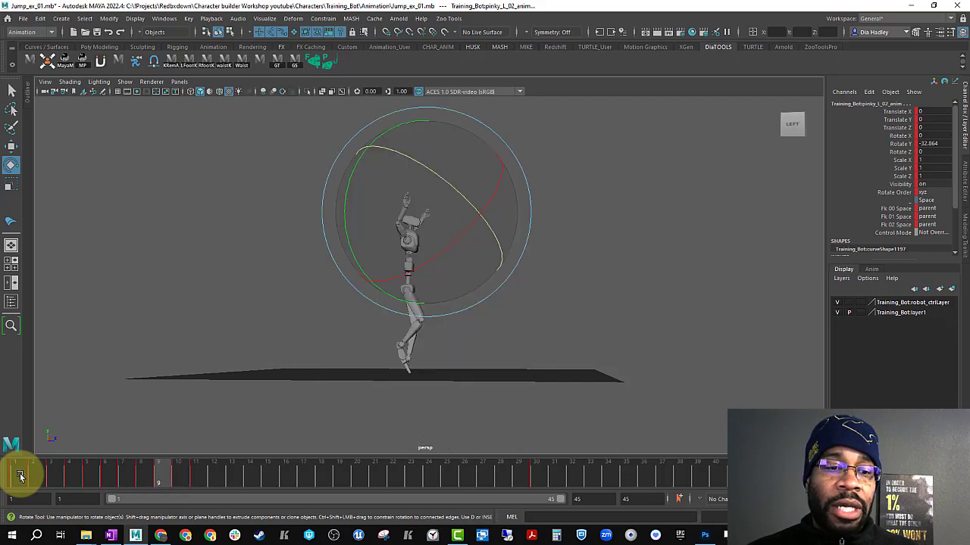
key("comma")
key("comma")
key("comma")
key("comma")
key("comma")
key("comma")
key("comma")
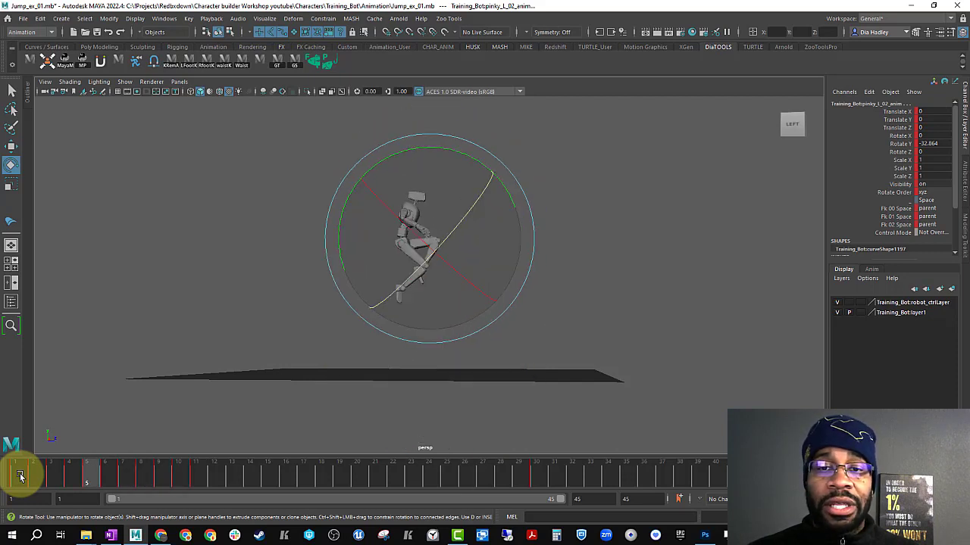
Review the jump forward from its early poses through frame 8 to the landing crouch at frame 10
key("period")
key("period")
key("period")
key("period")
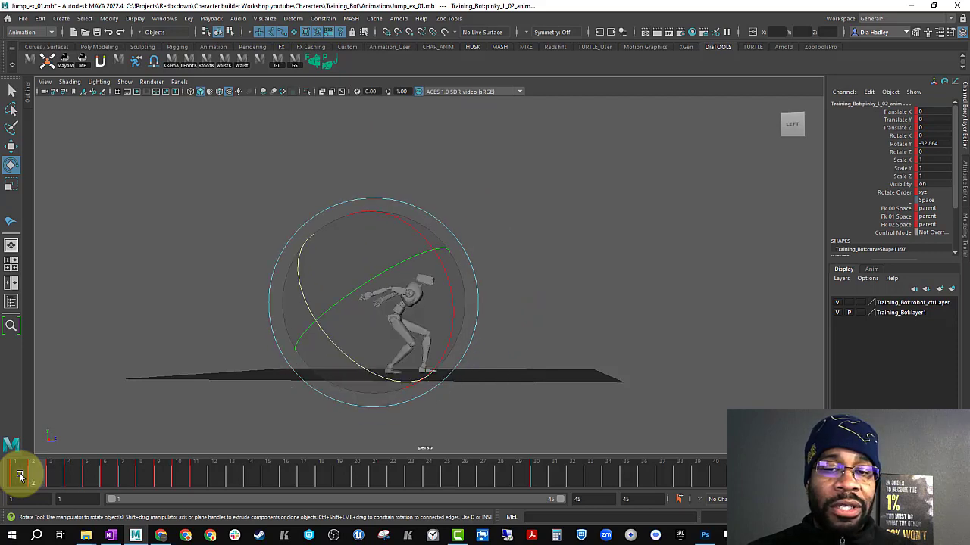
key("period")
key("period")
key("period")
key("period")
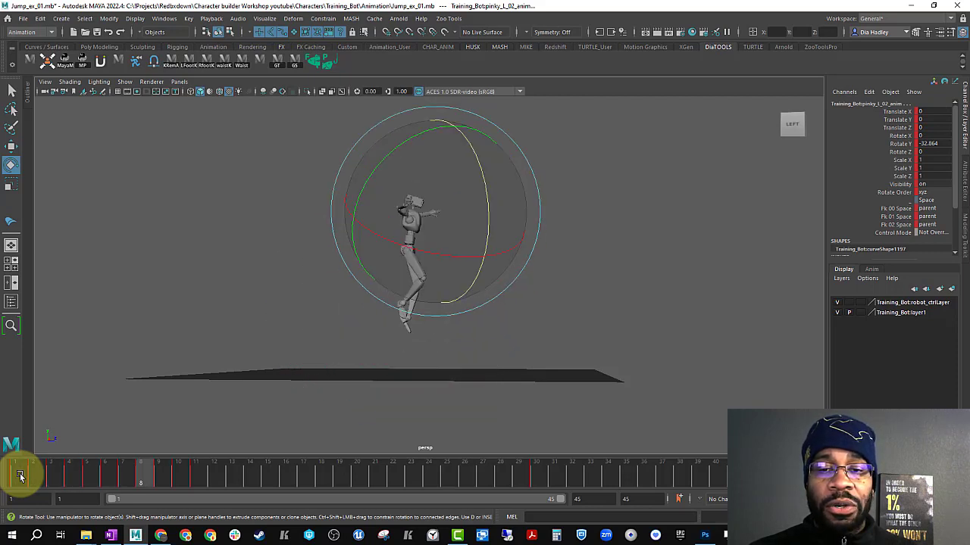
key("period")
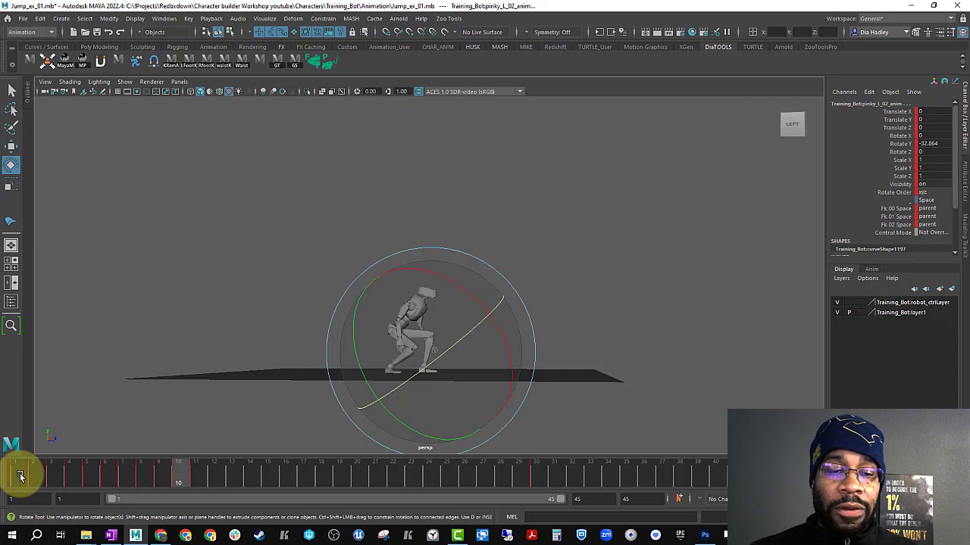
Compare the landing poses around frame 10 and go back through the keys to the airborne poses
key("comma")
key("period")
key("period")
key("comma")
key("comma")
key("comma")
key("comma")
key("comma")
key("comma")
key("comma")
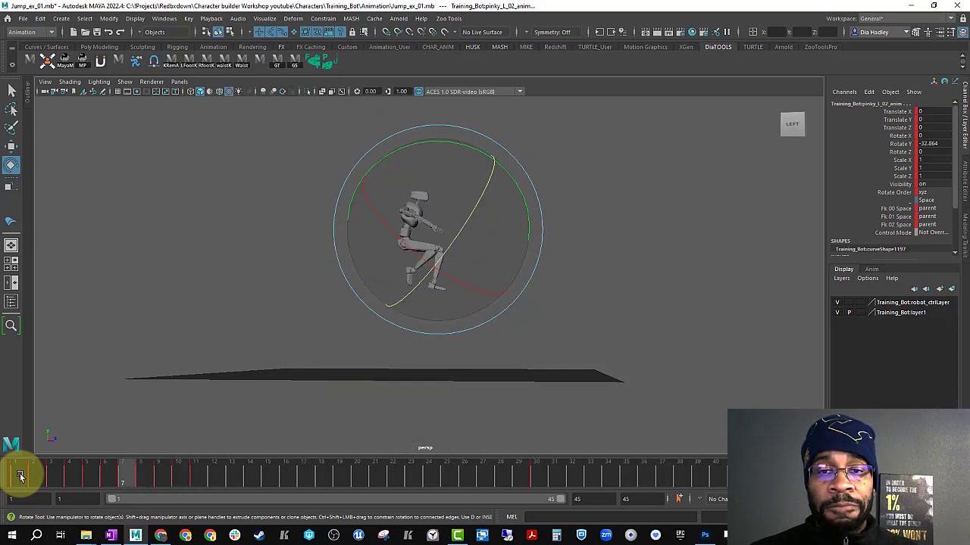
Check the poses following the airborne tuck at frame 7 and return to frame 1
key("period")
key("period")
key("period")
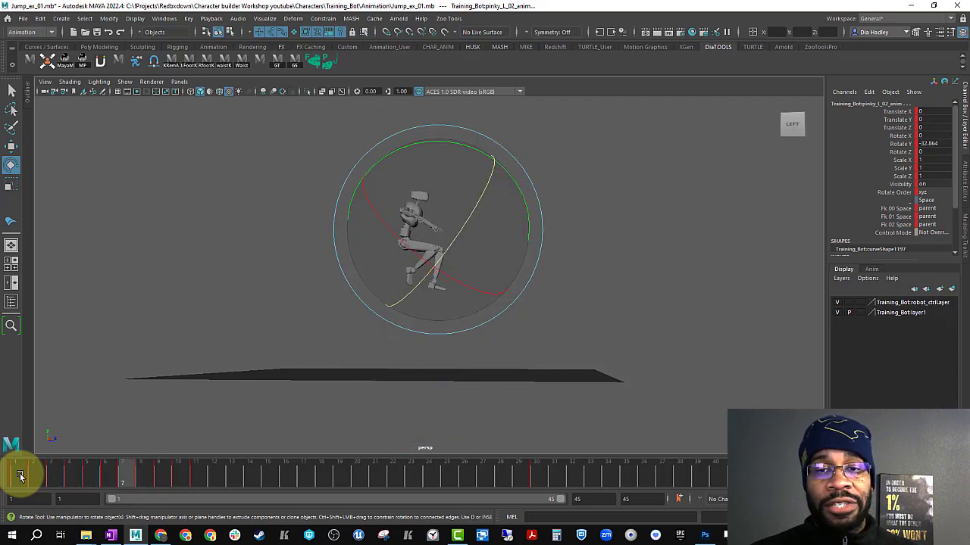
key("period")
key("period")
key("period")
key("comma")
left_click(20, 475)
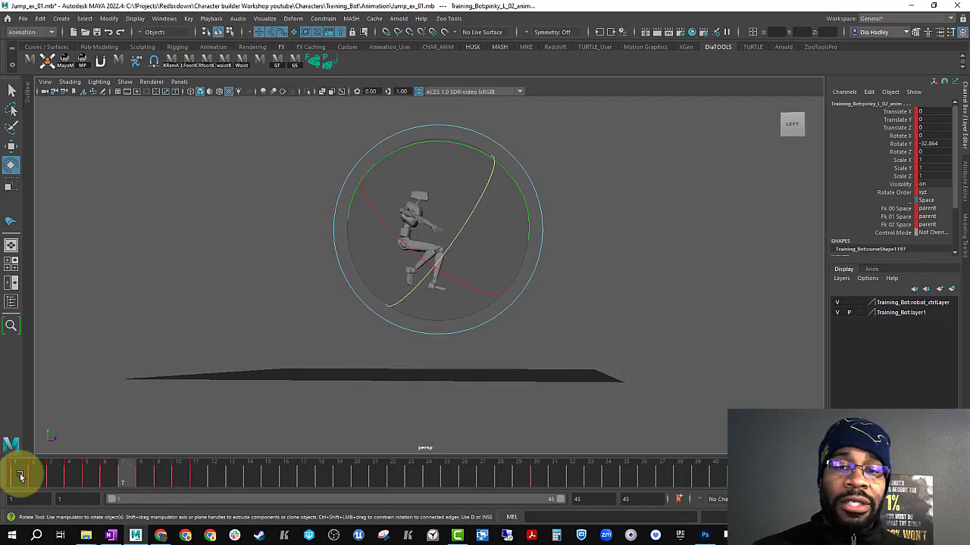
Examine how the robot's pose progresses from the crouch at frame 1 to the airborne tuck at frame 7
left_click_drag(397, 242, 409, 284)
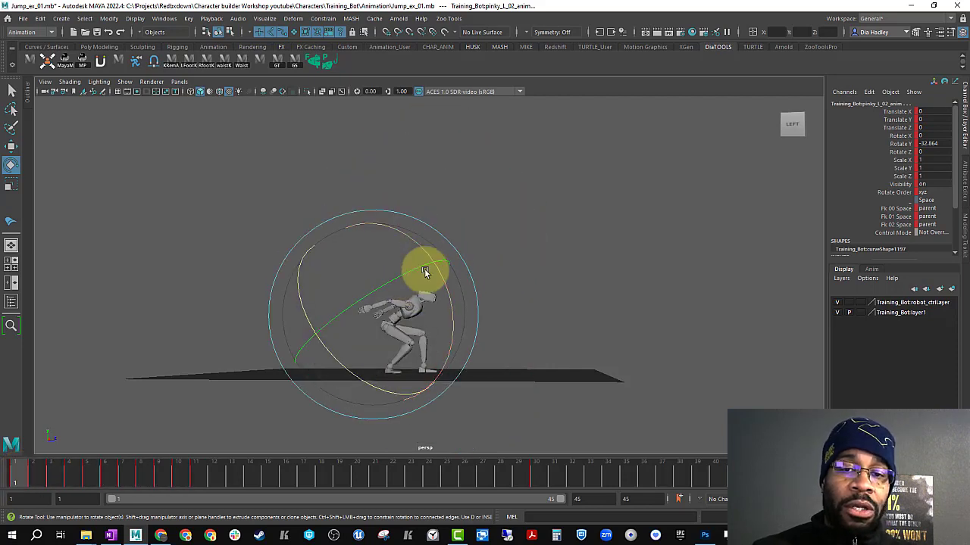
key("period")
key("period")
key("period")
key("period")
key("period")
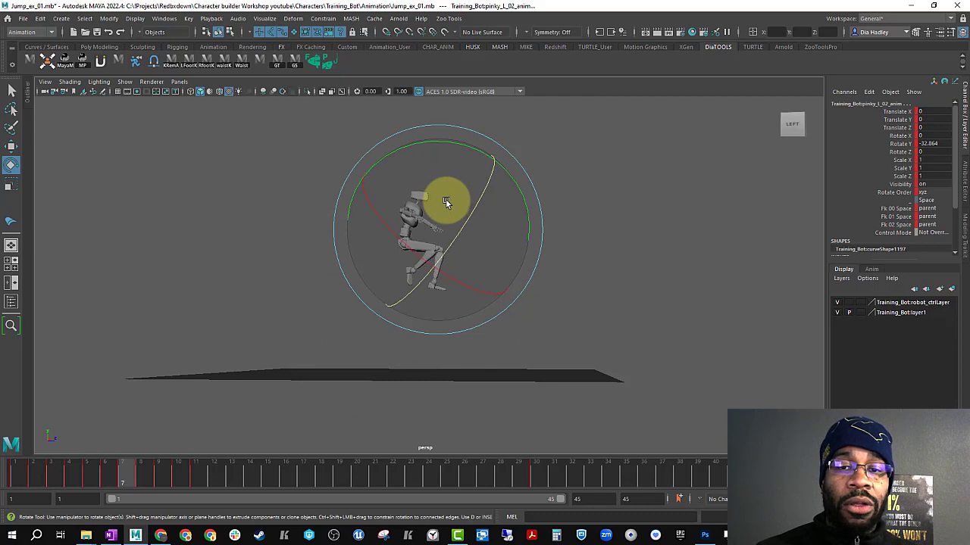
Review the jump's key poses backwards from the airborne tuck at frame 7 to the crouch at frame 1
key("period")
key("comma")
key("comma")
key("comma")
key("comma")
key("comma")
key("comma")
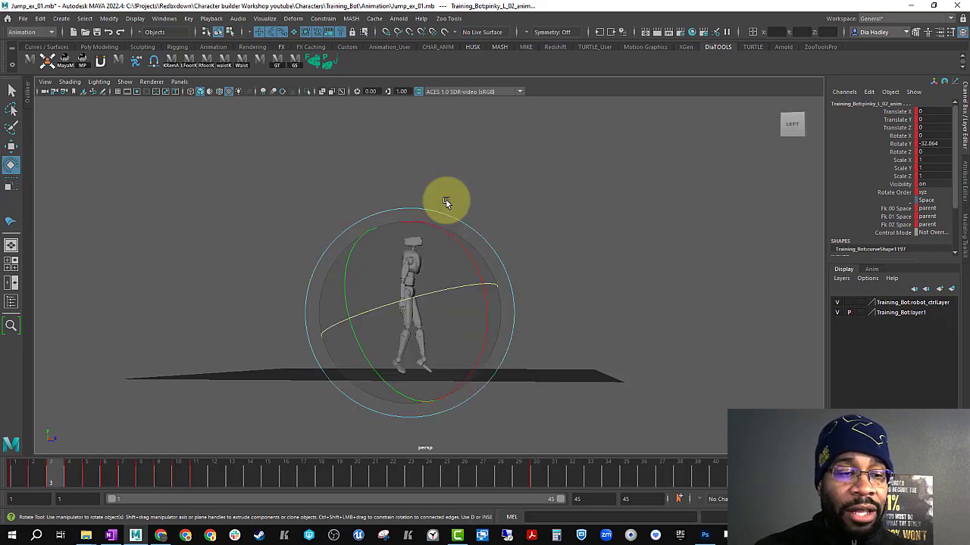
key("comma")
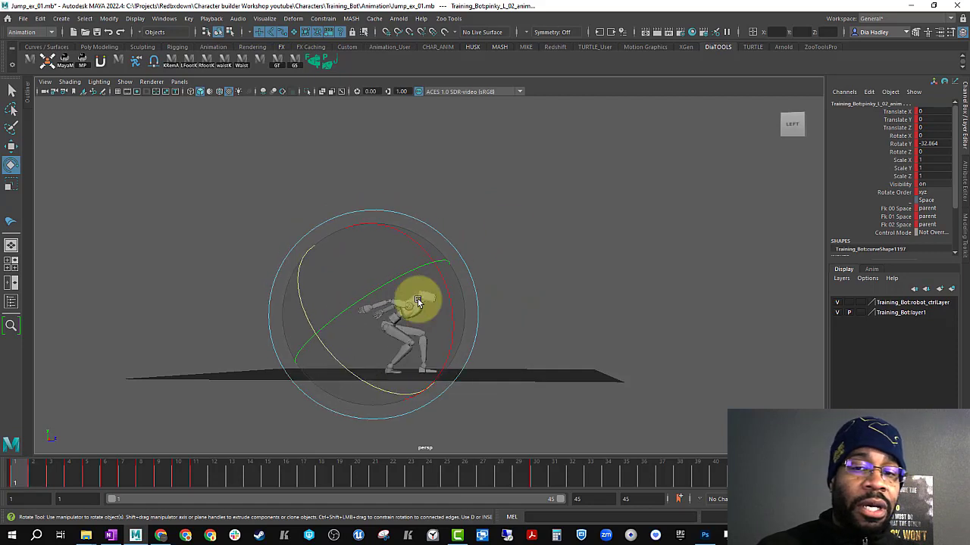
Rotate the left and right shoulder controls at frame 2 so both arms sit lower behind the robot's body
left_click(504, 228)
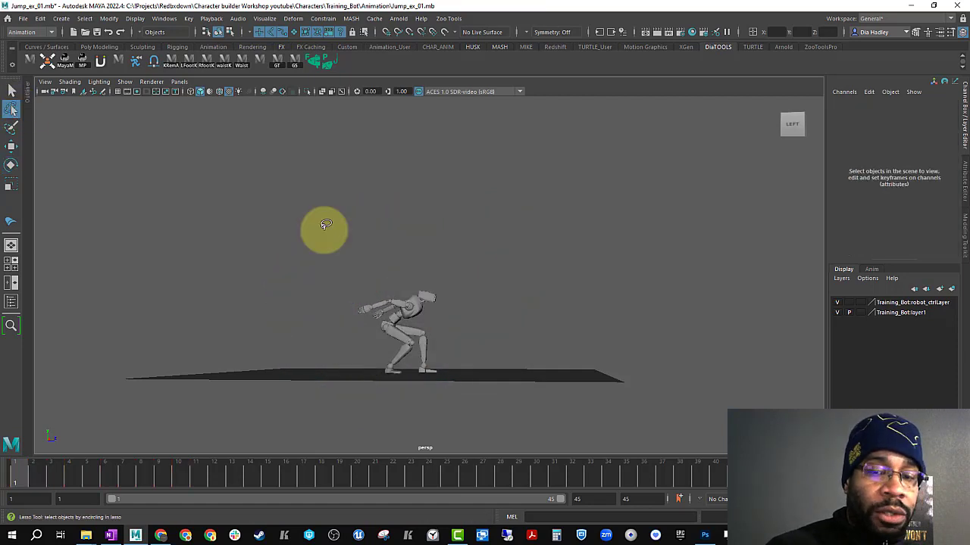
key("w")
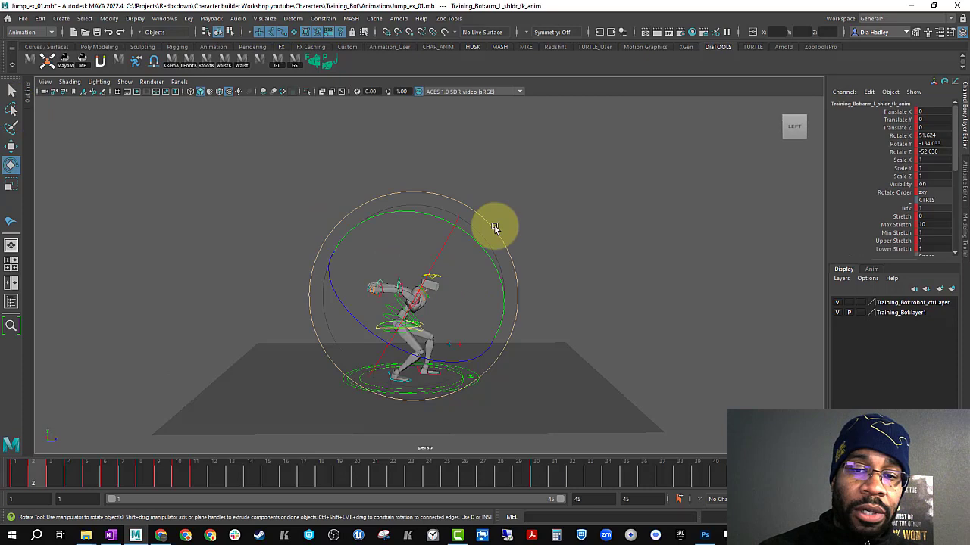
left_click_drag(493, 225, 405, 206)
left_click(435, 278)
left_click(435, 278)
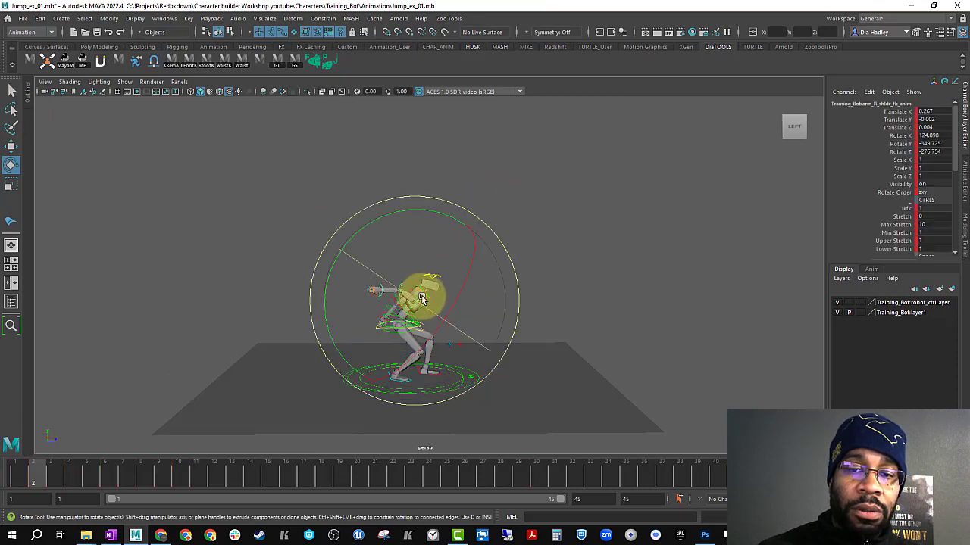
left_click_drag(422, 288, 420, 231)
Check the adjusted arm pose in sequence from frame 1 up to the airborne tuck at frame 7 and back to frame 2
key("comma")
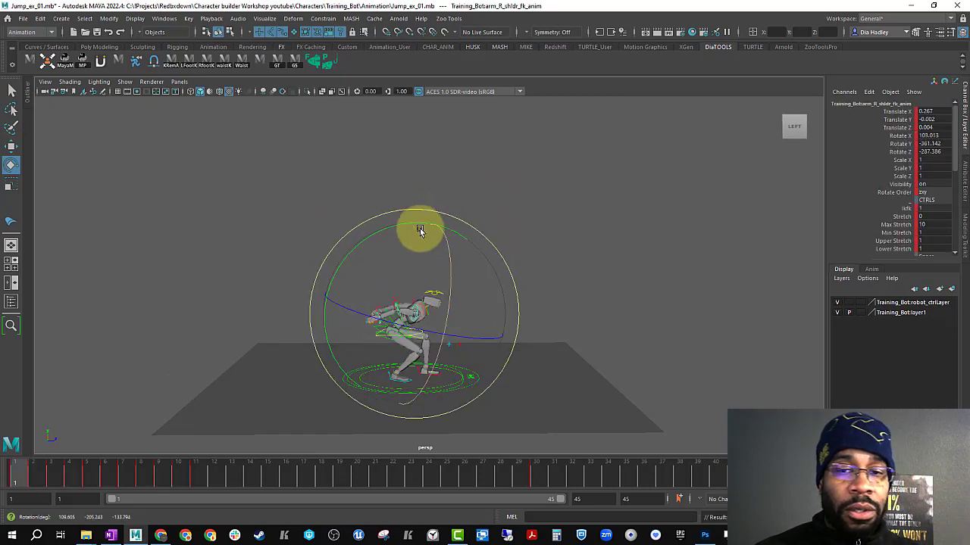
key("period")
key("period")
key("period")
key("period")
key("period")
key("period")
key("period")
key("period")
key("period")
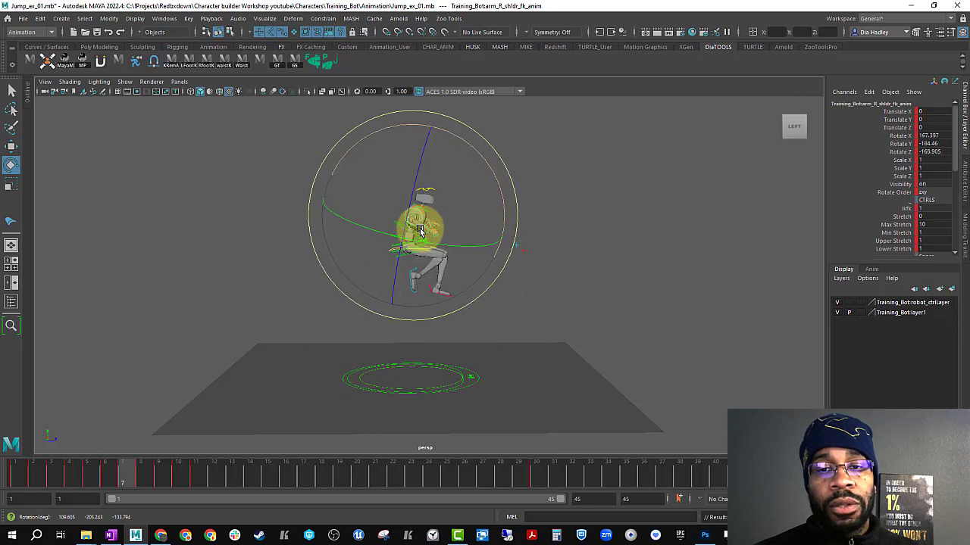
key("comma")
key("comma")
key("comma")
key("comma")
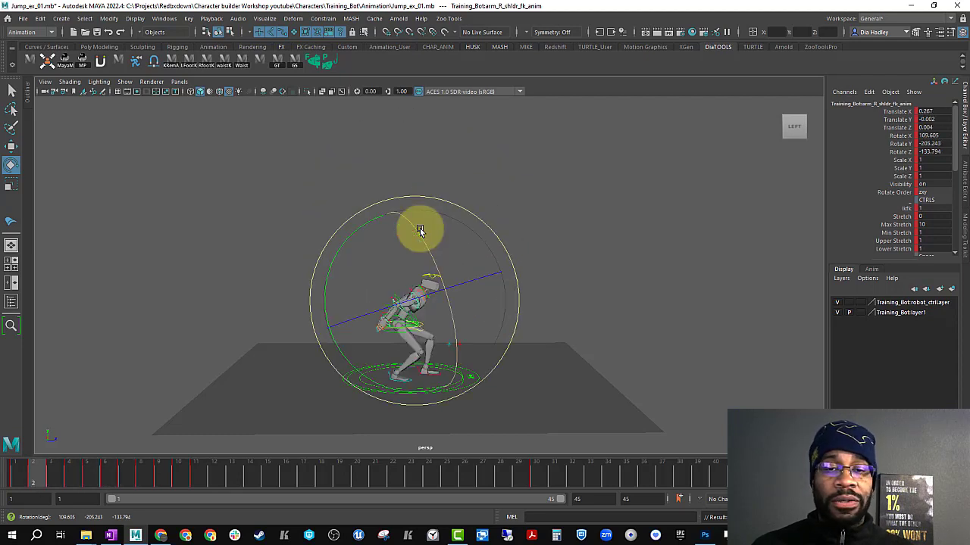
Select all of the robot's controls and slide the block of keys starting at frame 6 so it begins at frame 10
left_click_drag(295, 160, 547, 421)
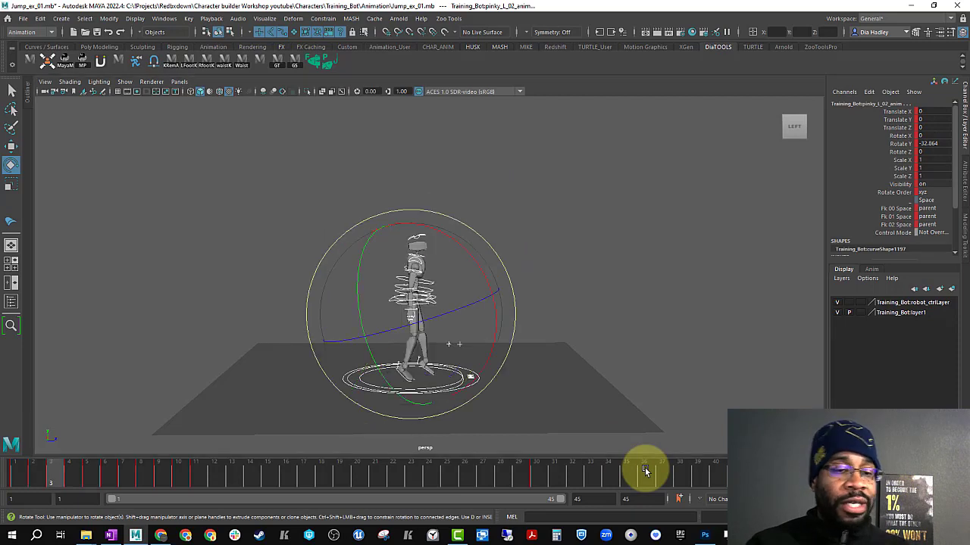
left_click(208, 481)
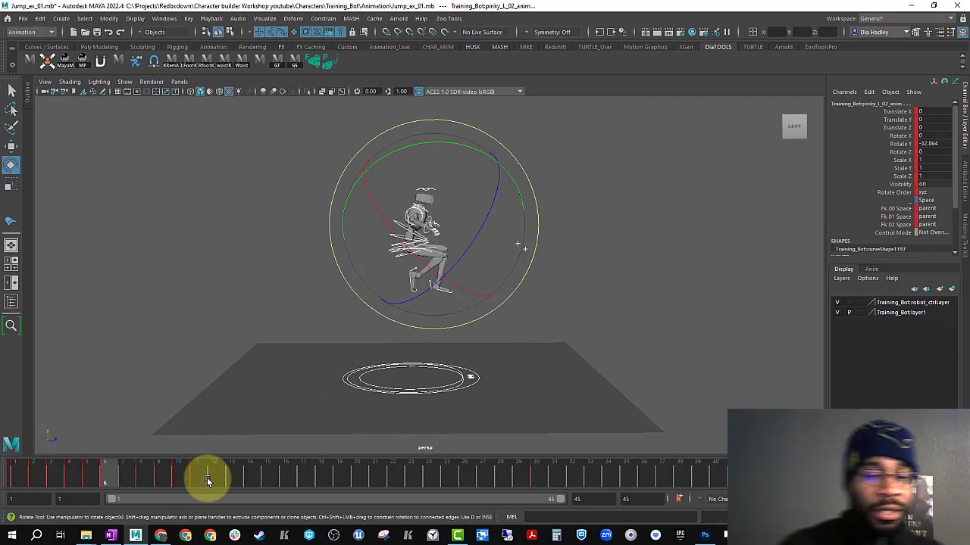
left_click_drag(207, 480, 355, 478)
left_click(356, 477)
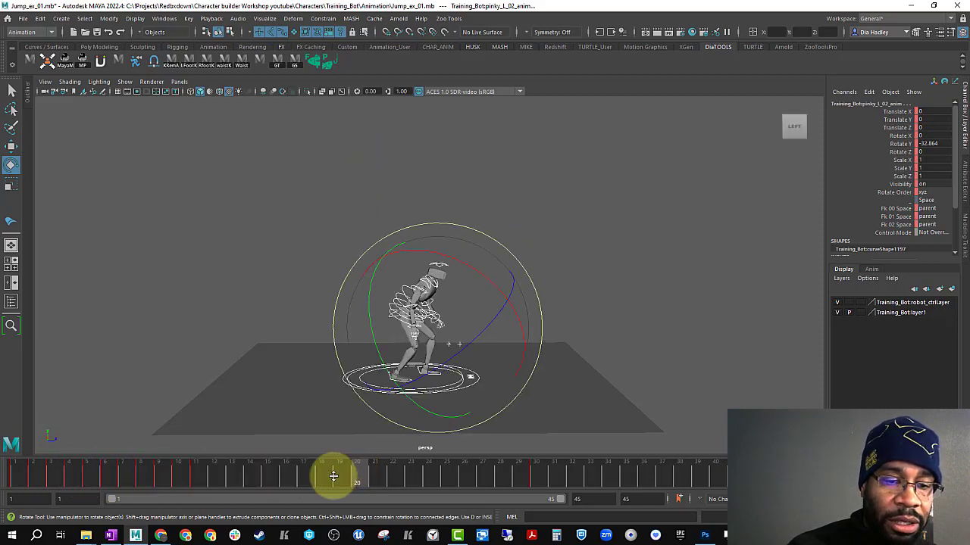
left_click_drag(89, 479, 281, 477, "shift")
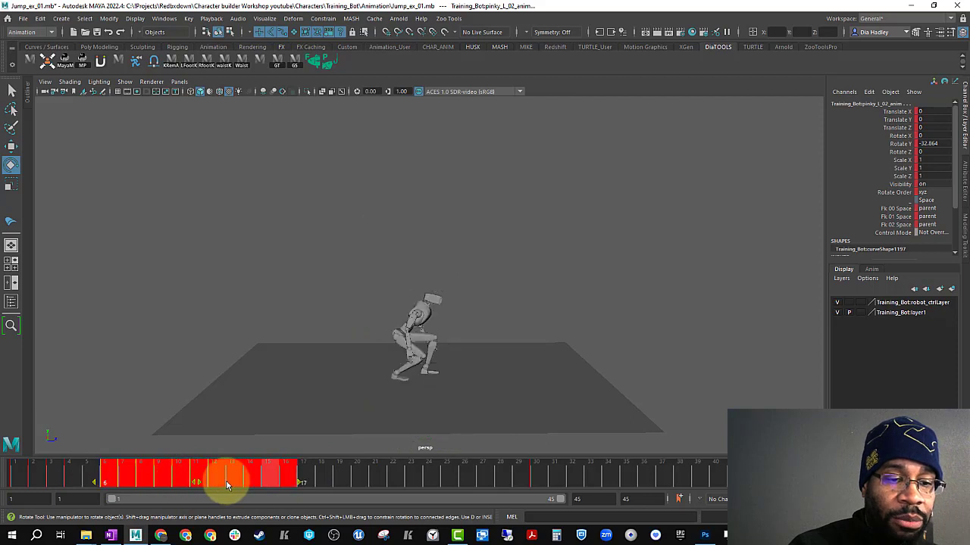
left_click_drag(228, 485, 271, 485)
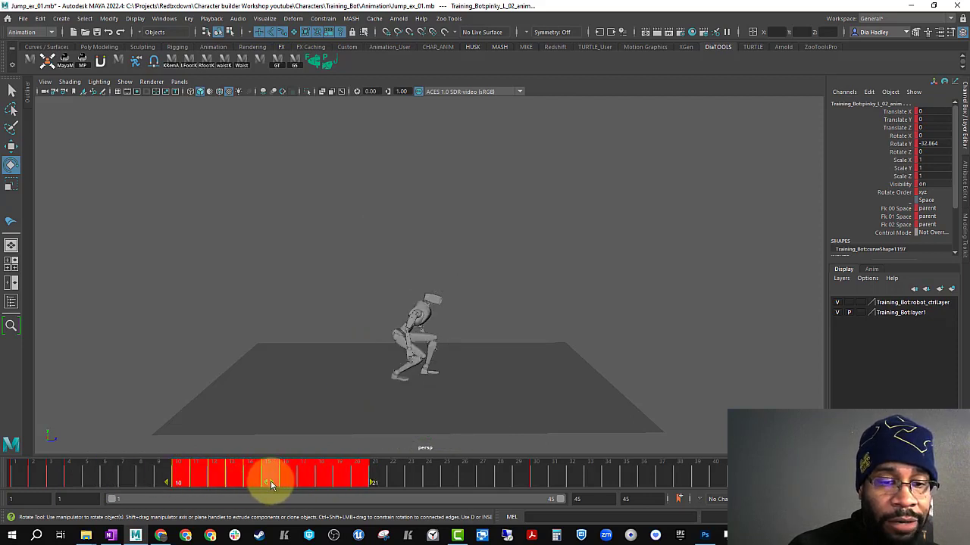
Slide the block of keys starting at frame 10 so that it begins at frame 15
mouse_move(130, 478)
left_mouse_down()
mouse_move(179, 480)
mouse_move(76, 475)
mouse_move(123, 472)
left_mouse_up()
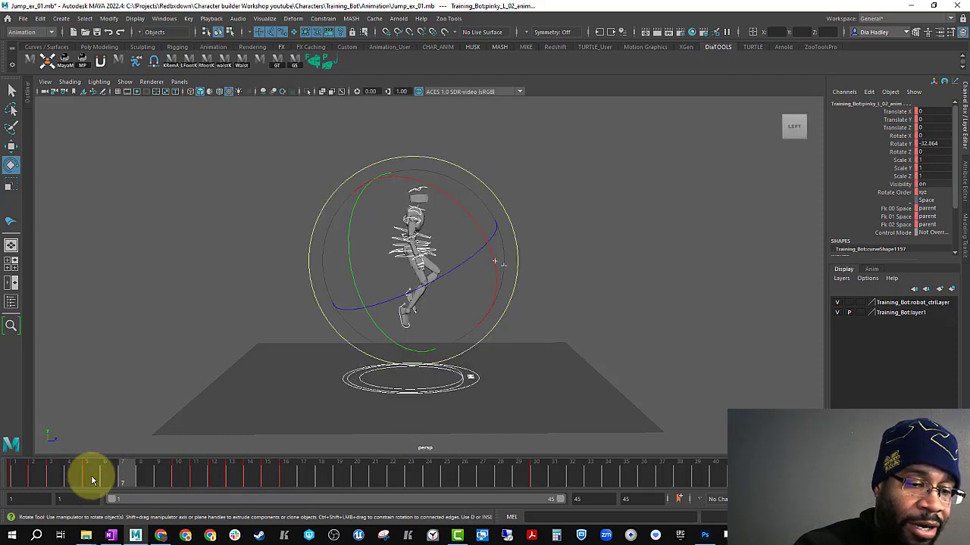
left_click_drag(37, 480, 176, 479, "shift")
left_click(142, 473)
left_click(430, 230)
left_click(177, 479, "shift")
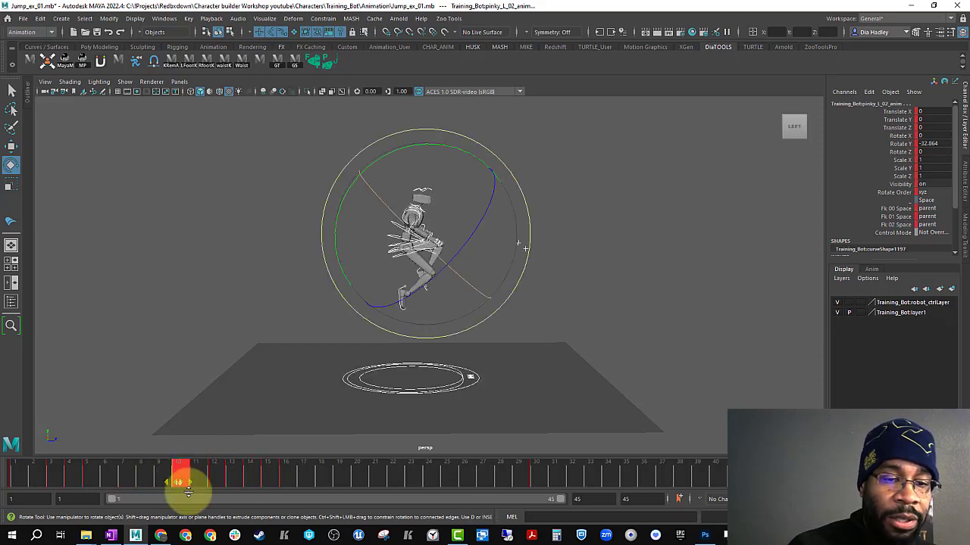
left_click_drag(188, 480, 315, 494)
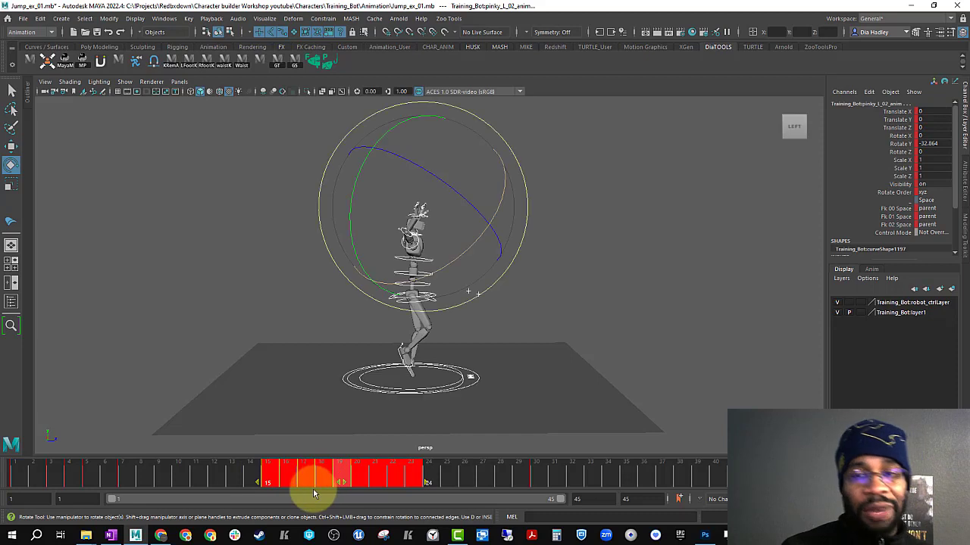
Check the poses at frames 7 and 15, and retime the landing keys so the crouch key sits at frame 22
mouse_move(125, 468)
left_mouse_down()
mouse_move(35, 490)
mouse_move(177, 470)
mouse_move(239, 479)
mouse_move(129, 480)
left_mouse_up()
mouse_move(265, 477)
left_mouse_down()
mouse_move(137, 491)
mouse_move(349, 486)
mouse_move(270, 472)
mouse_move(381, 481)
mouse_move(265, 481)
mouse_move(385, 481)
mouse_move(276, 483)
left_mouse_up()
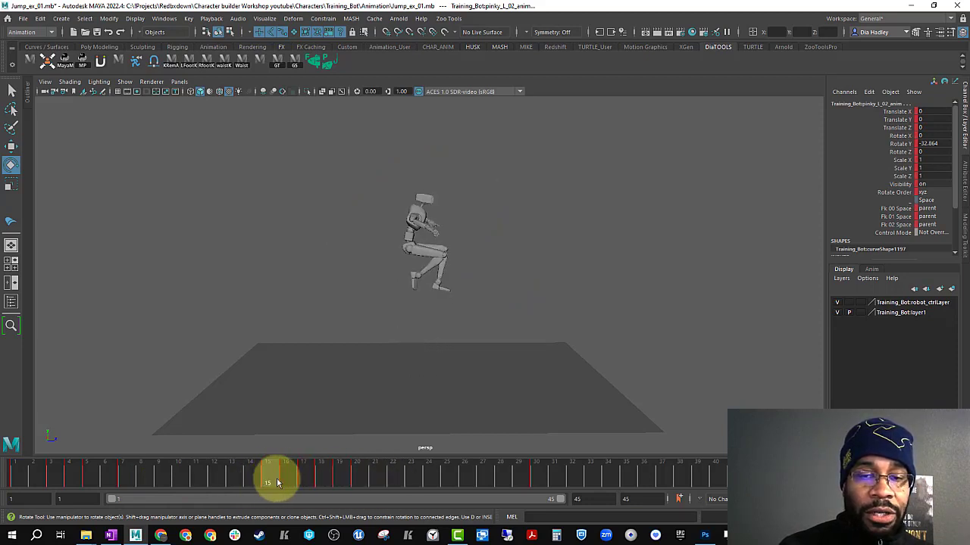
mouse_move(339, 488)
left_mouse_down()
mouse_move(318, 478)
mouse_move(398, 481)
mouse_move(356, 483)
left_mouse_up()
left_click(358, 480, "shift")
left_click(349, 483)
left_click(356, 483, "shift")
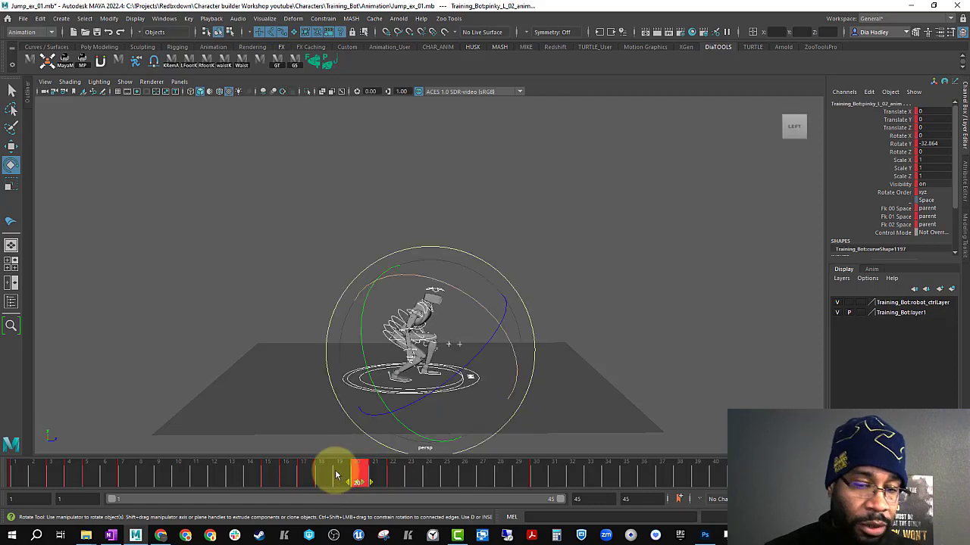
Examine the new timing from the jump to the standing pose near frame 39 and back to the landing crouch at frame 23
left_click_drag(232, 472, 533, 496)
left_click(318, 483, "shift")
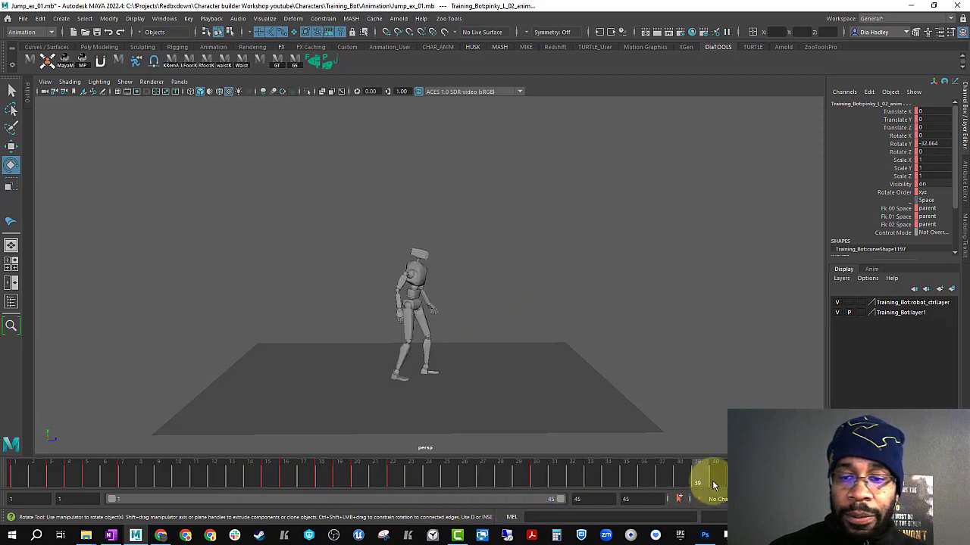
left_click_drag(713, 486, 629, 489)
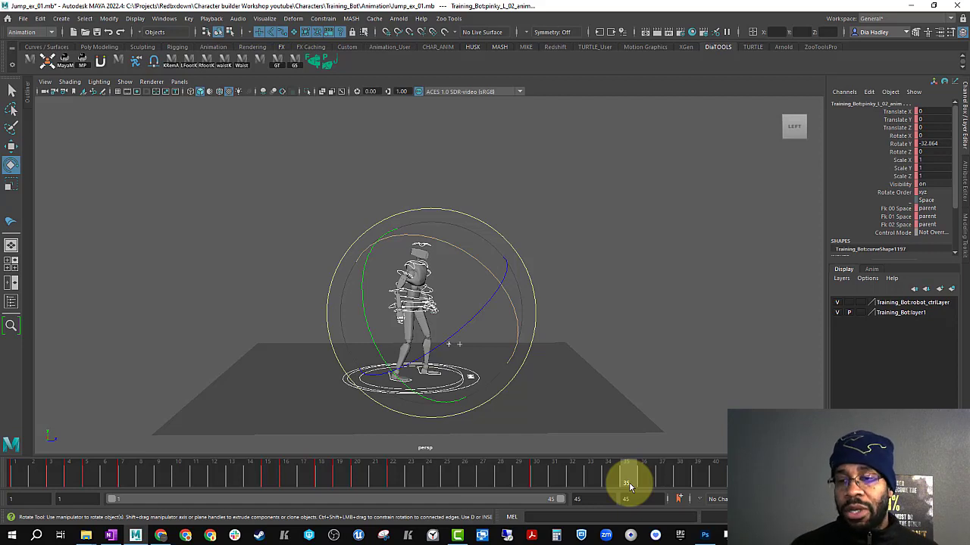
left_click_drag(630, 483, 398, 471)
left_click_drag(398, 472, 412, 470)
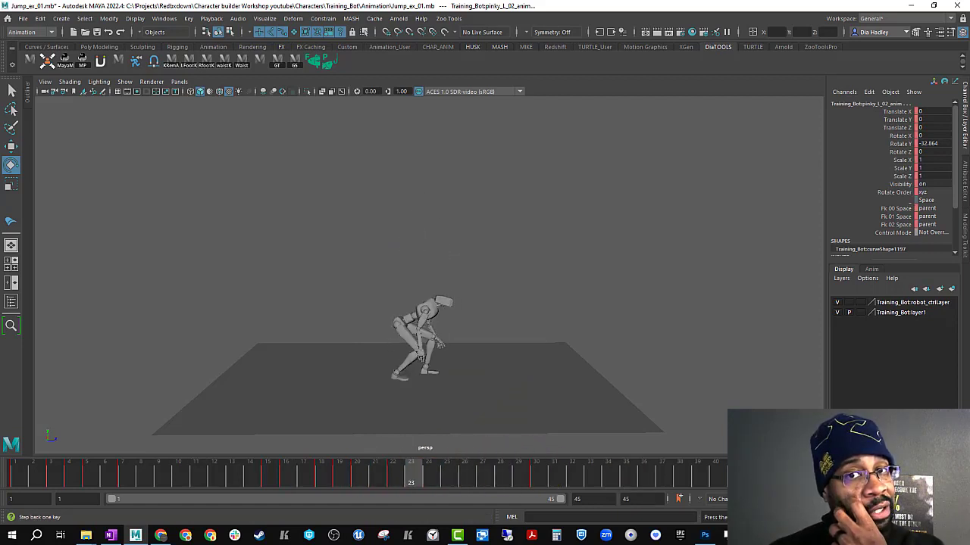
Play back the retimed jump while viewing the robot from the front and the side
key("alt+v")
left_click_drag(494, 324, 444, 297, "alt")
left_click_drag(539, 364, 502, 376, "alt")
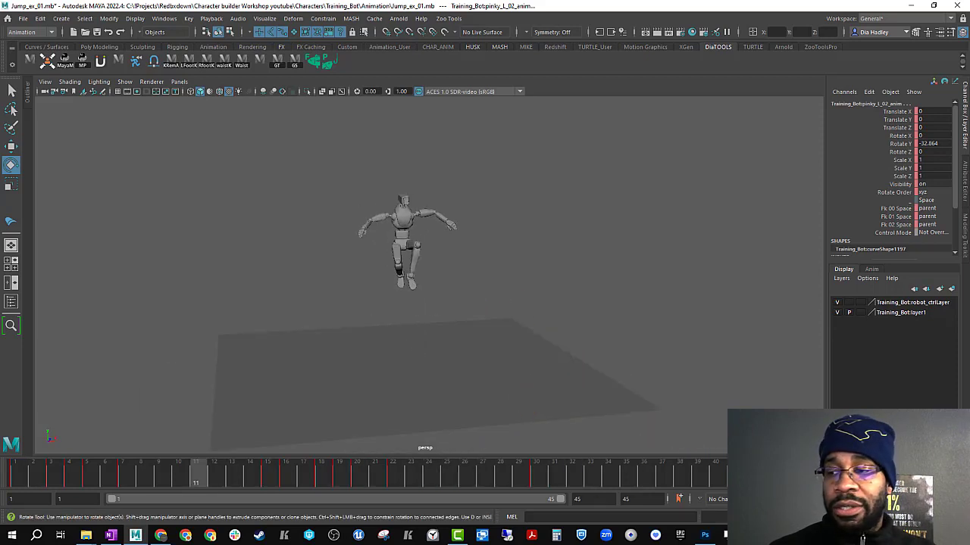
key("alt+v")
left_click_drag(428, 364, 497, 352, "alt")
Move the landing crouch key to frame 23 and key the final standing pose on all controls at frame 40
left_click_drag(288, 475, 394, 483)
left_click(339, 479)
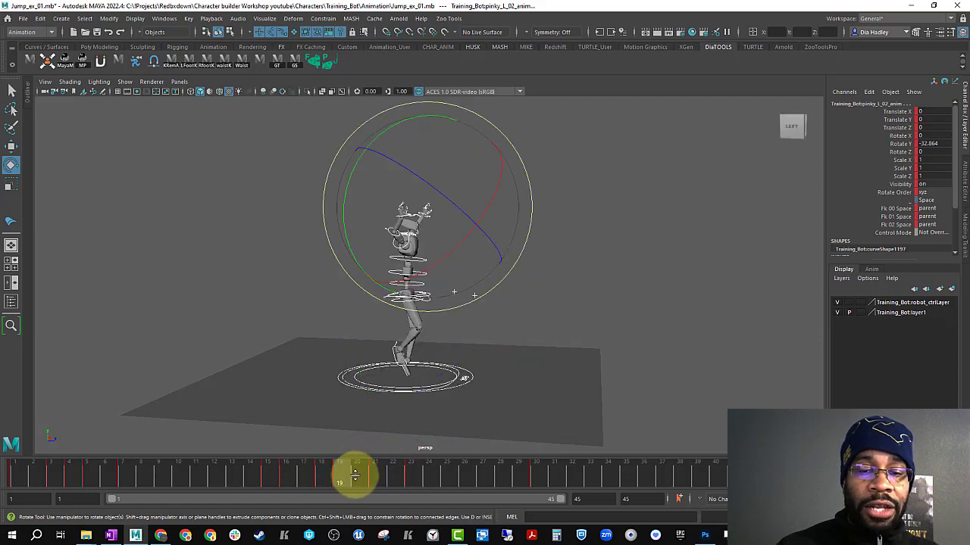
left_click(358, 475)
left_click(338, 475)
left_click(363, 479)
left_click_drag(361, 480, 688, 475)
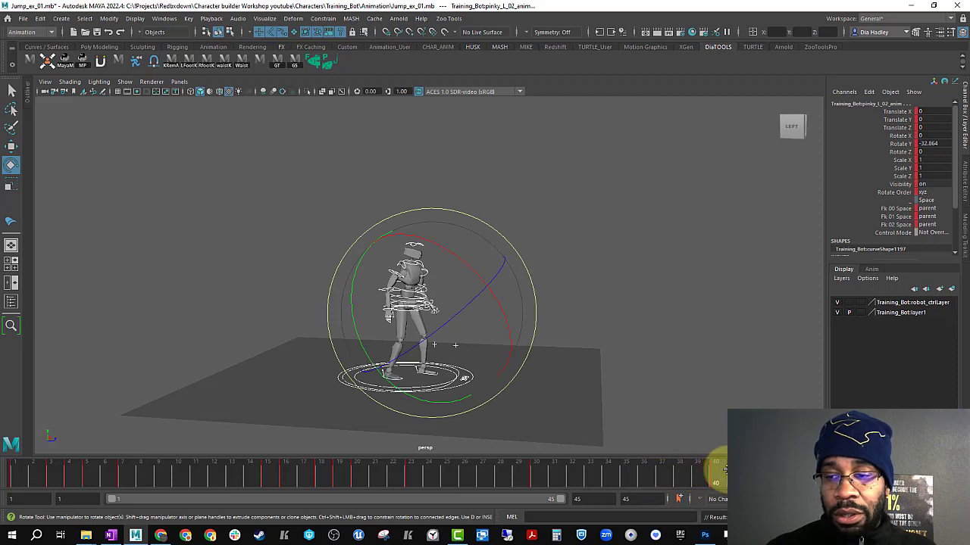
Adjust the height of the robot's center-of-gravity control slightly at frame 30
left_click(583, 430)
left_click(540, 468)
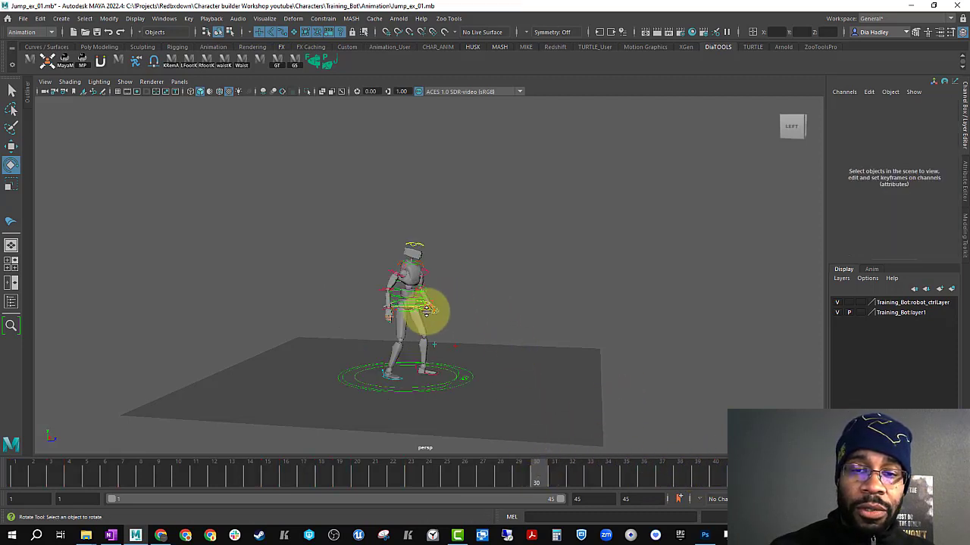
left_click(427, 311)
left_click_drag(451, 471, 536, 475)
key("w")
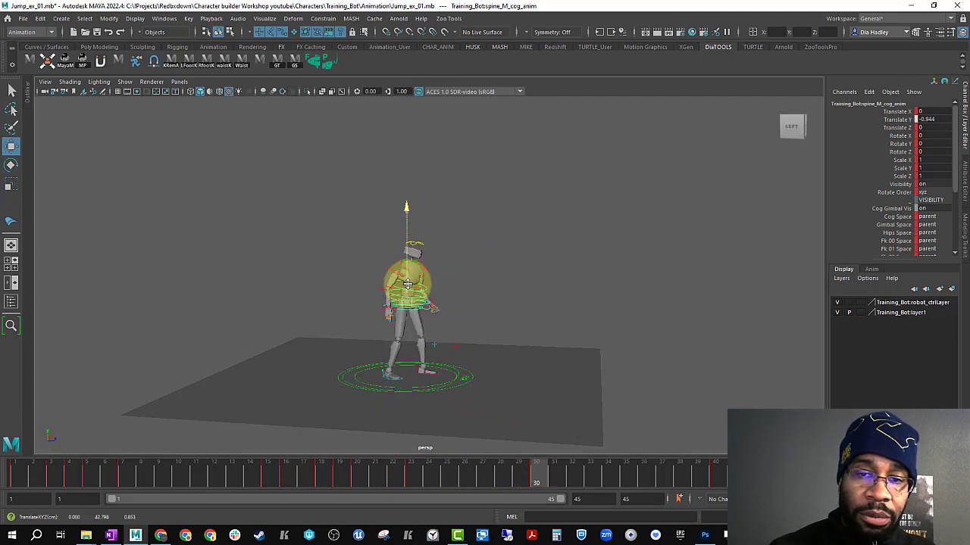
left_click(468, 415)
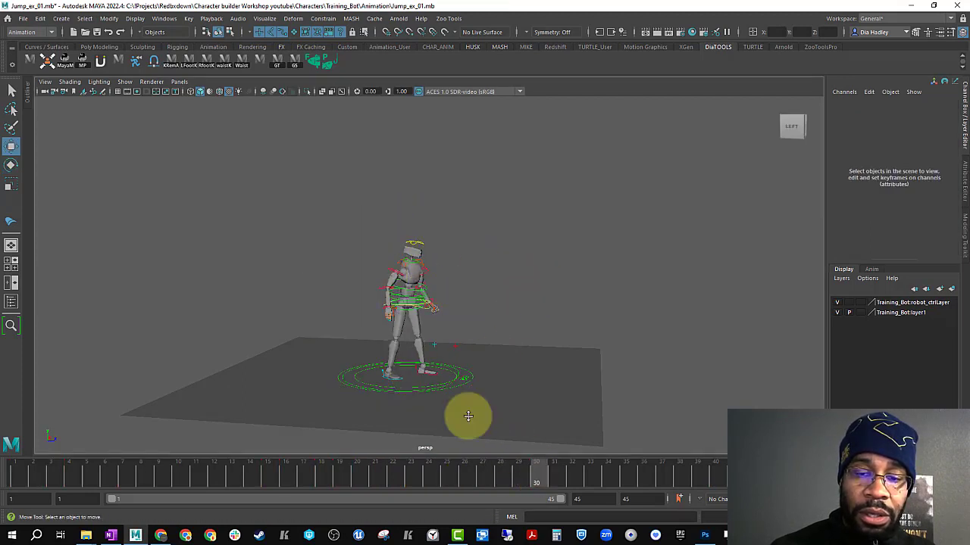
Fine-tune the center-of-gravity control at frame 30, lowering it to a Translate Y of about -0.82
left_click_drag(407, 473, 531, 486)
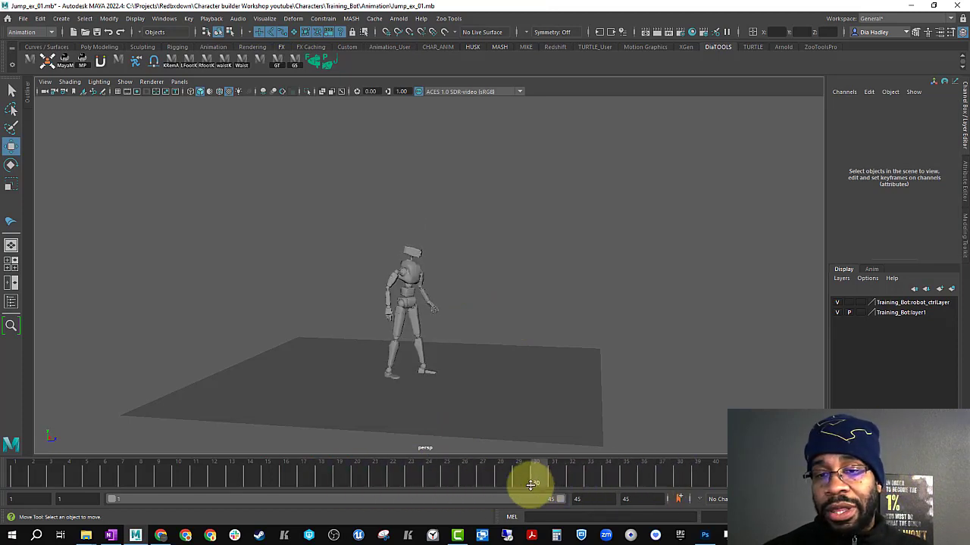
left_click(455, 297)
right_click_drag(437, 300, 605, 352, "alt")
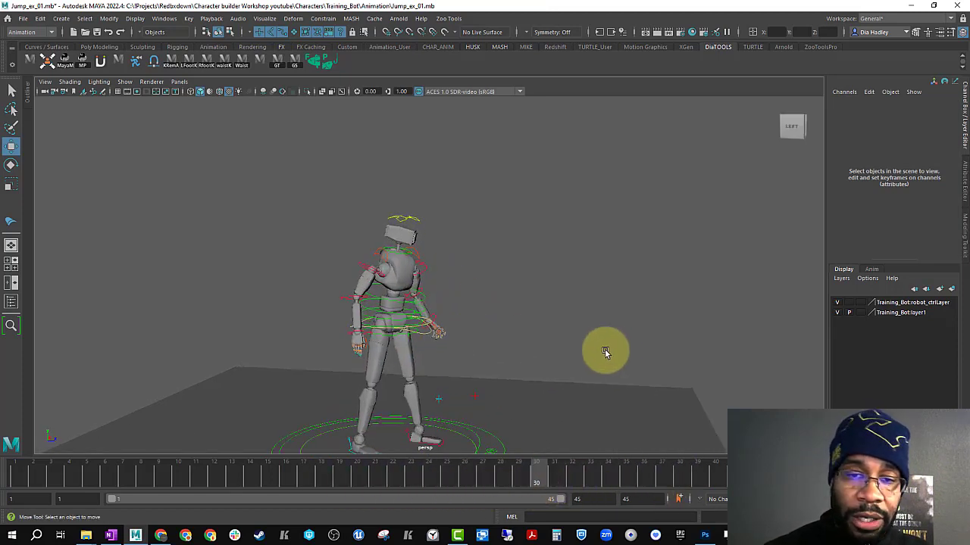
left_click(423, 333)
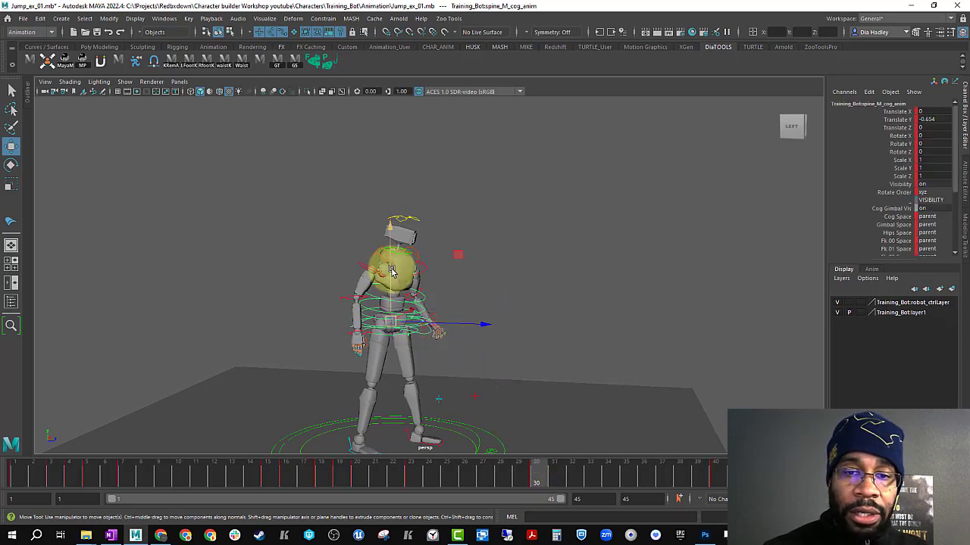
left_click_drag(390, 269, 390, 271)
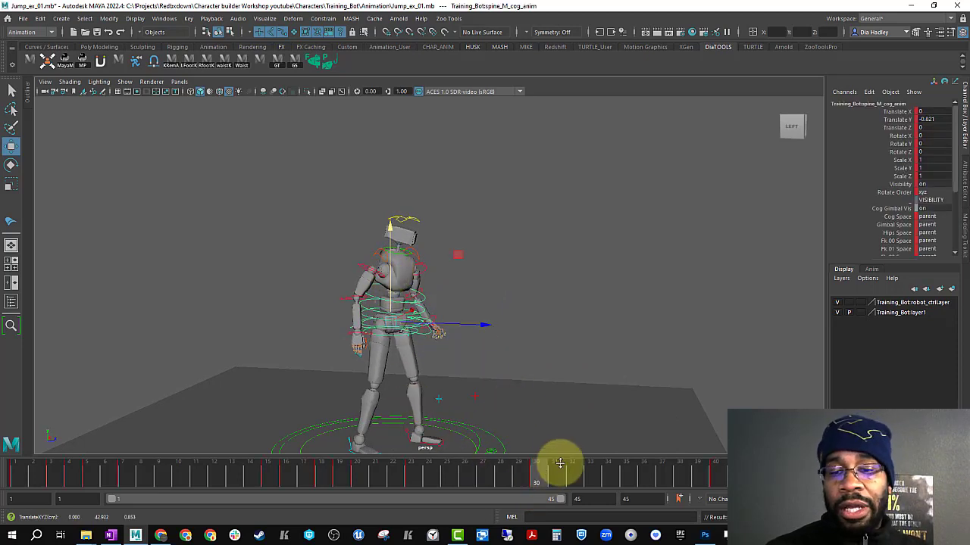
left_click_drag(561, 360, 476, 391, "alt")
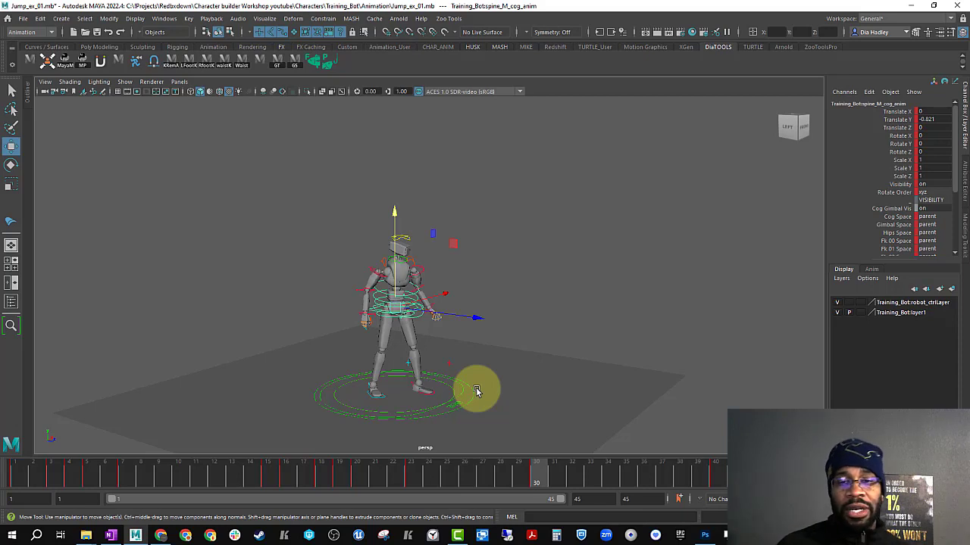
Select all robot controls and shift the airborne and landing keys from frames 15 to 23 three frames later
left_click_drag(223, 476, 392, 474)
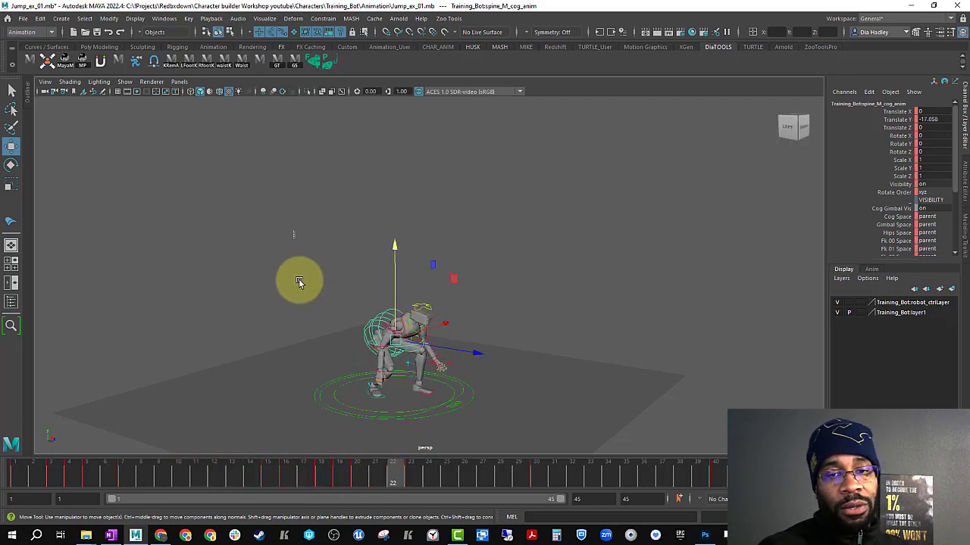
left_click_drag(299, 282, 610, 437)
left_click_drag(306, 481, 422, 474)
left_click(239, 474)
left_click_drag(238, 474, 482, 474, "shift")
left_click_drag(359, 481, 419, 478)
Move the standing pose key from frame 30 to frame 35 and the landing crouch key from frame 26 to frame 27
left_click_drag(73, 473, 556, 475)
left_click_drag(537, 480, 610, 478)
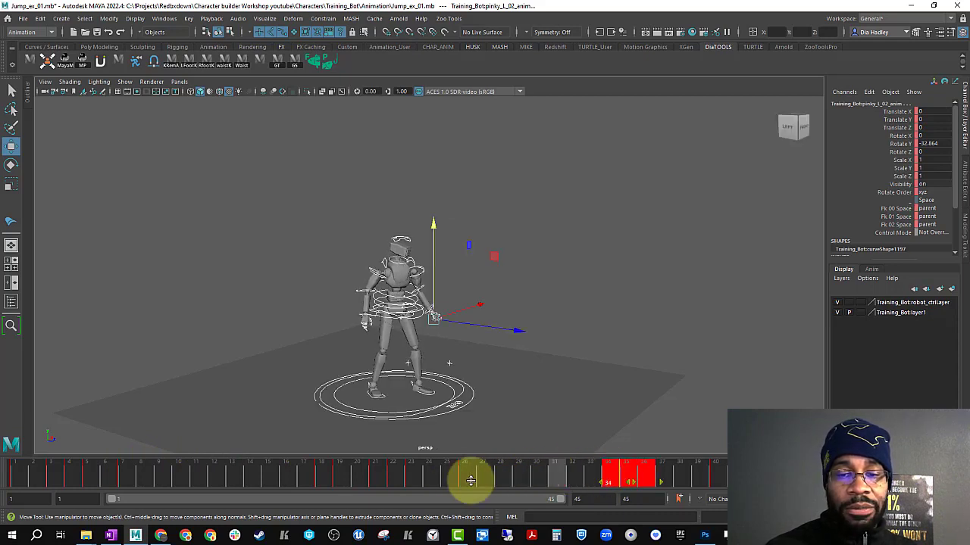
left_click(451, 473)
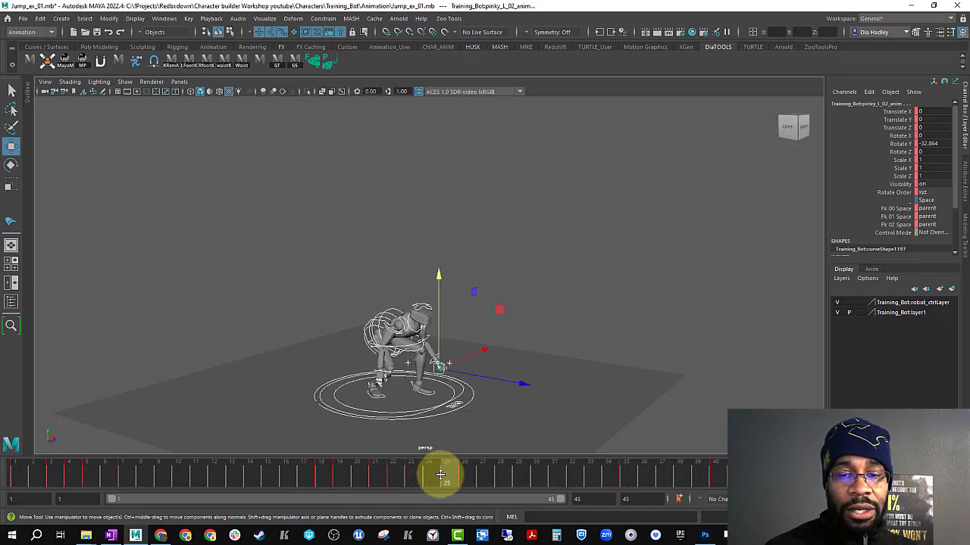
left_click(462, 474)
left_click_drag(453, 474, 477, 476, "shift")
Scrub through the retimed landing and standing poses, and go back to the airborne pose at frame 20
left_click_drag(315, 475, 796, 475)
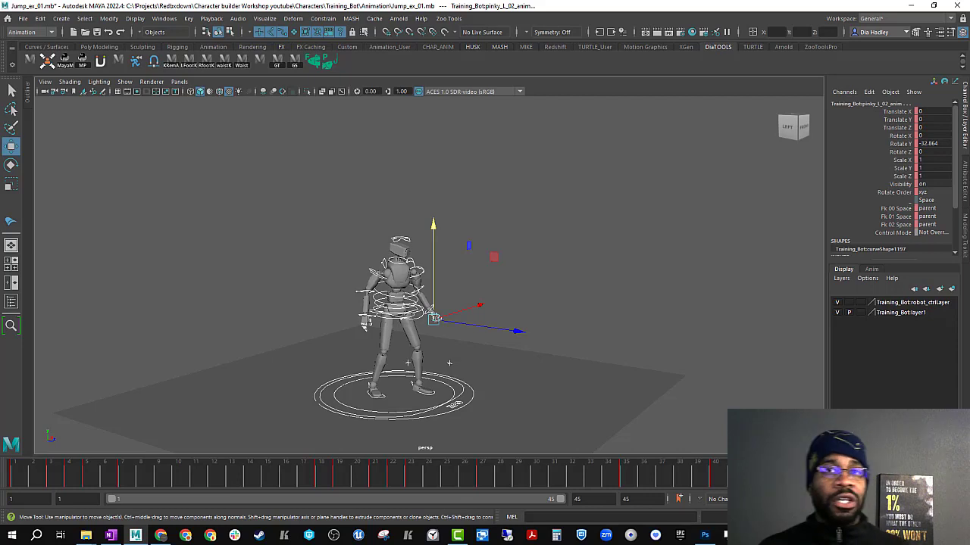
left_click_drag(488, 477, 528, 489)
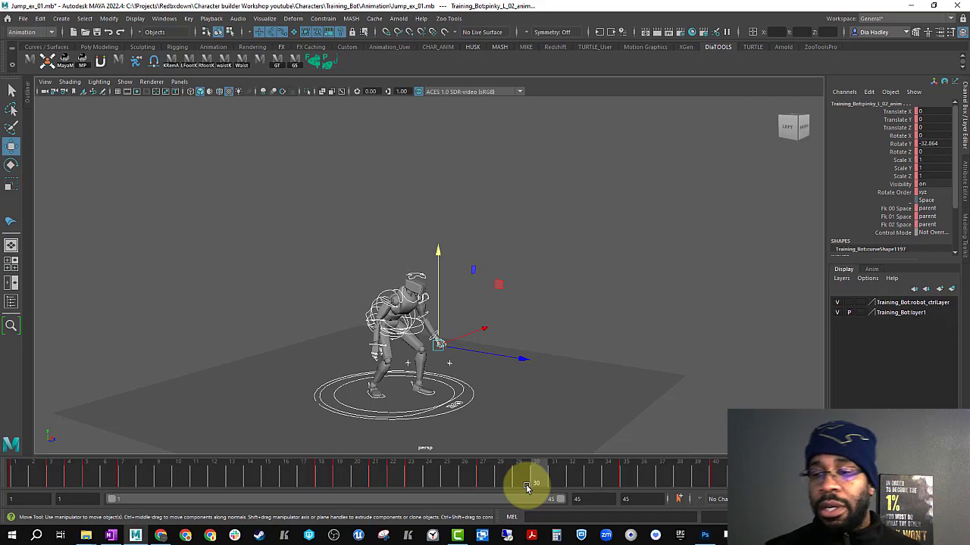
left_click_drag(526, 484, 359, 496)
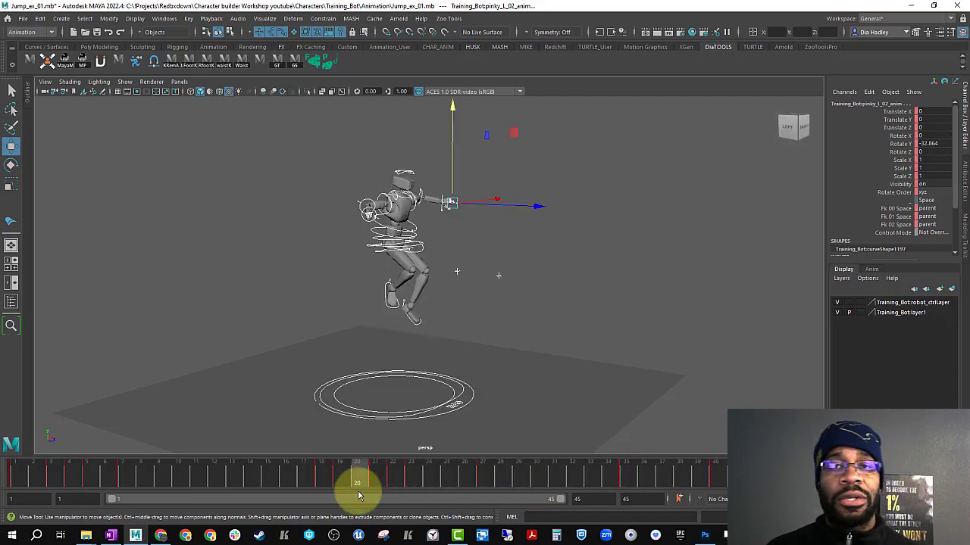